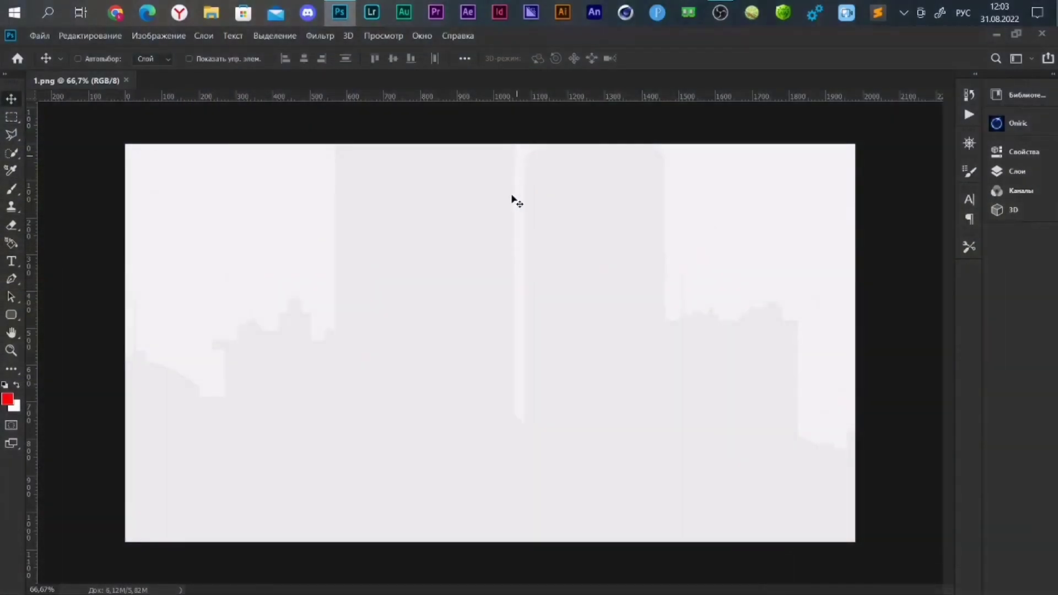
- Type the heading word ОТКРЫТИЕ left of centre on the banner
{"action": "left_click", "coordinate": [1023, 153]}
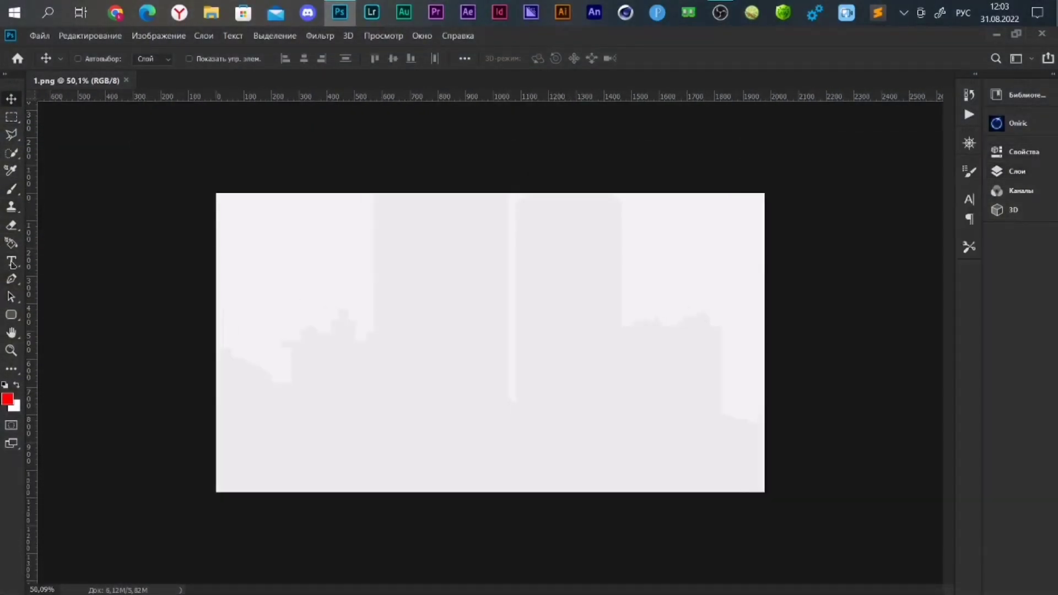
{"action": "left_click", "coordinate": [12, 263]}
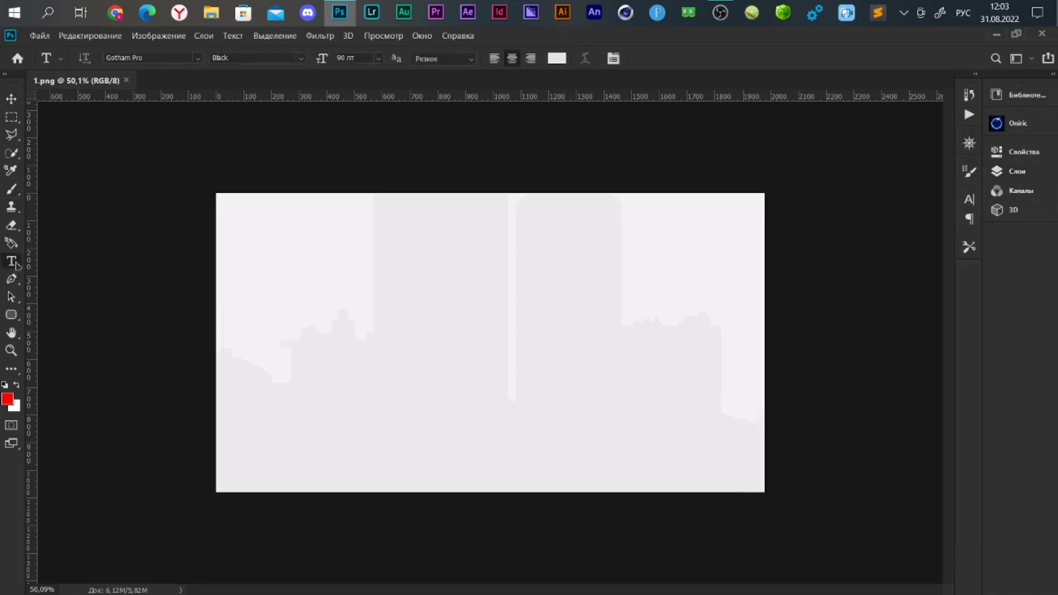
{"action": "left_click", "coordinate": [372, 330]}
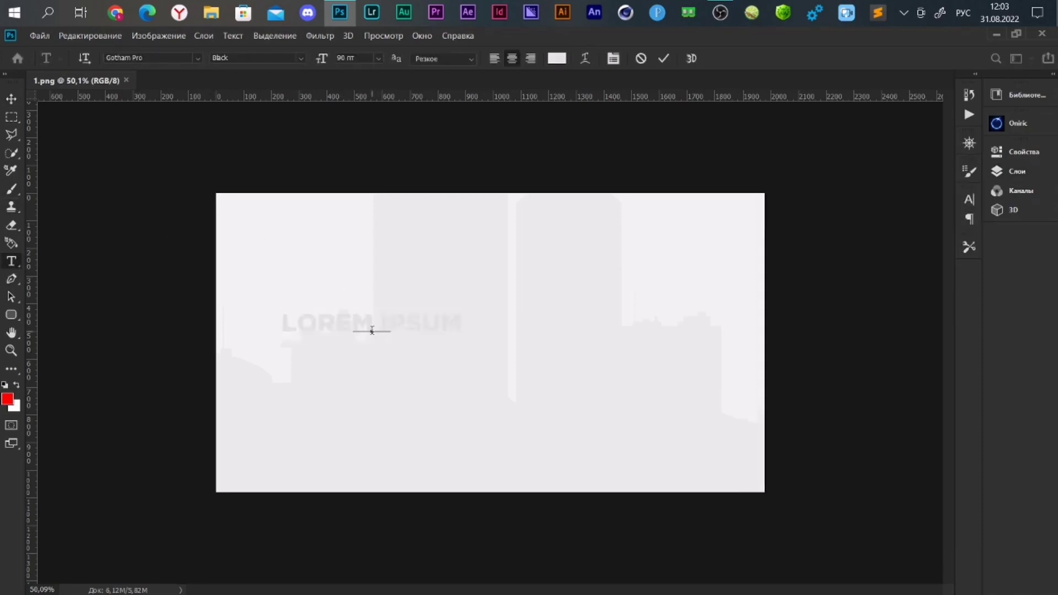
{"action": "type", "text": "ОТКРЫ"}
{"action": "type", "text": "ТИЕ"}
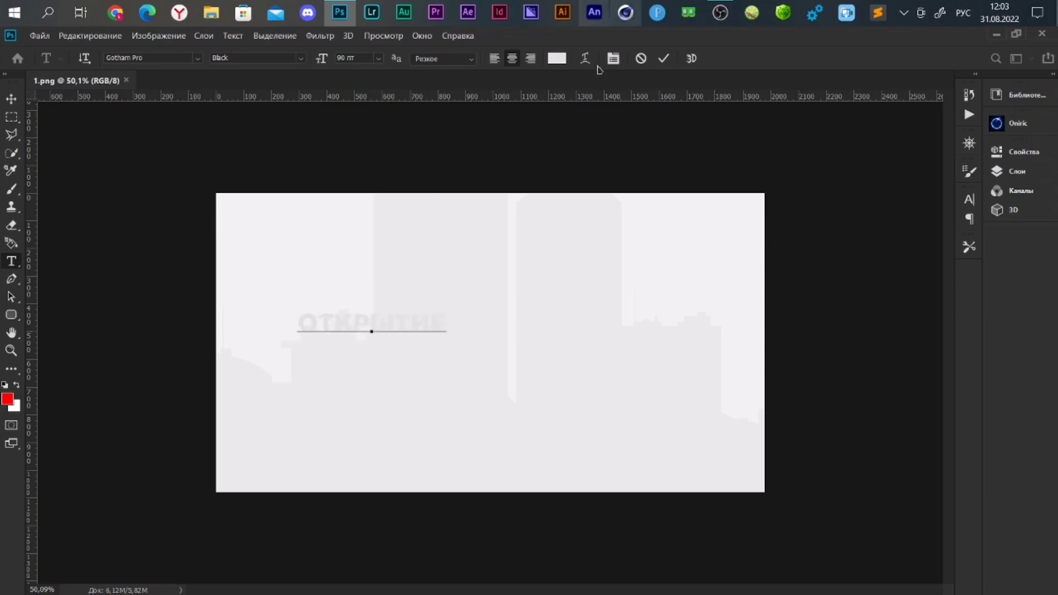
{"action": "left_click", "coordinate": [664, 59]}
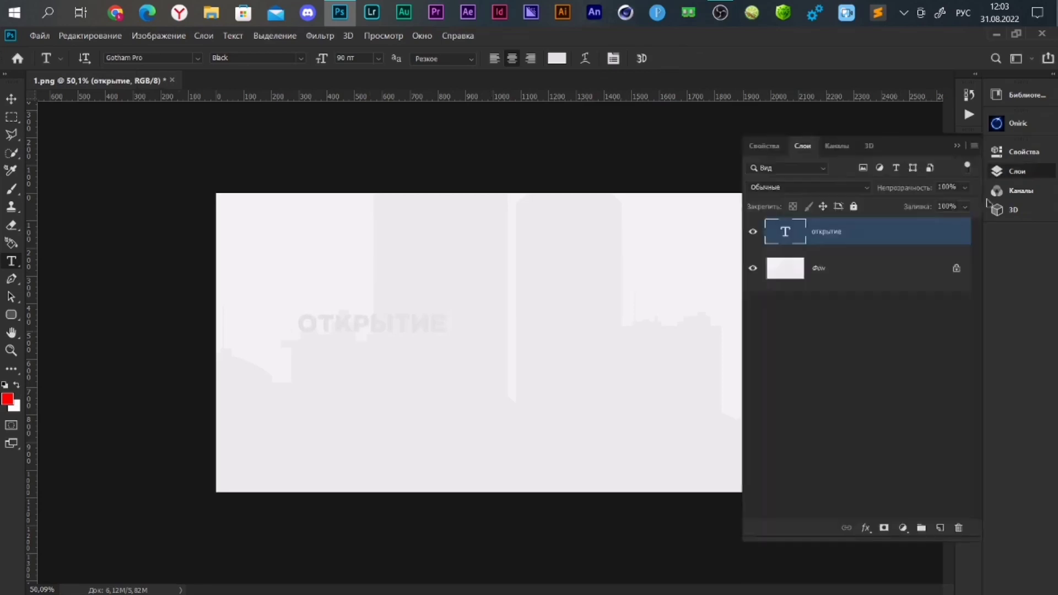
- Give the ОТКРЫТИЕ layer a blue Gradient Overlay layer style
{"action": "left_click", "coordinate": [997, 170]}
{"action": "key", "text": "h"}
{"action": "double_click", "coordinate": [395, 296]}
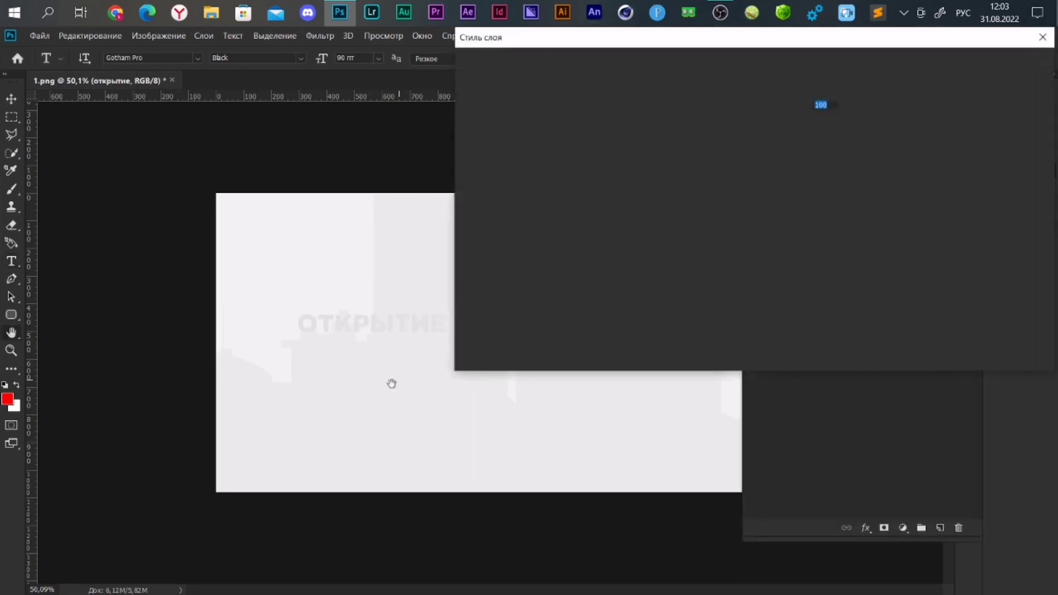
{"action": "left_click", "coordinate": [524, 248]}
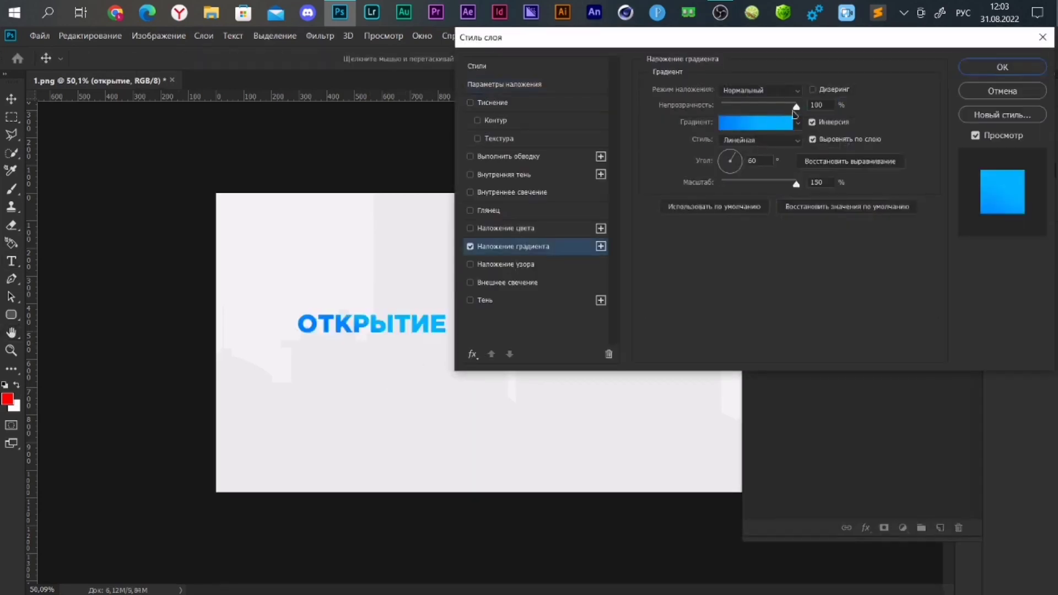
{"action": "left_click", "coordinate": [798, 123]}
{"action": "left_click", "coordinate": [778, 126]}
{"action": "left_click", "coordinate": [992, 154]}
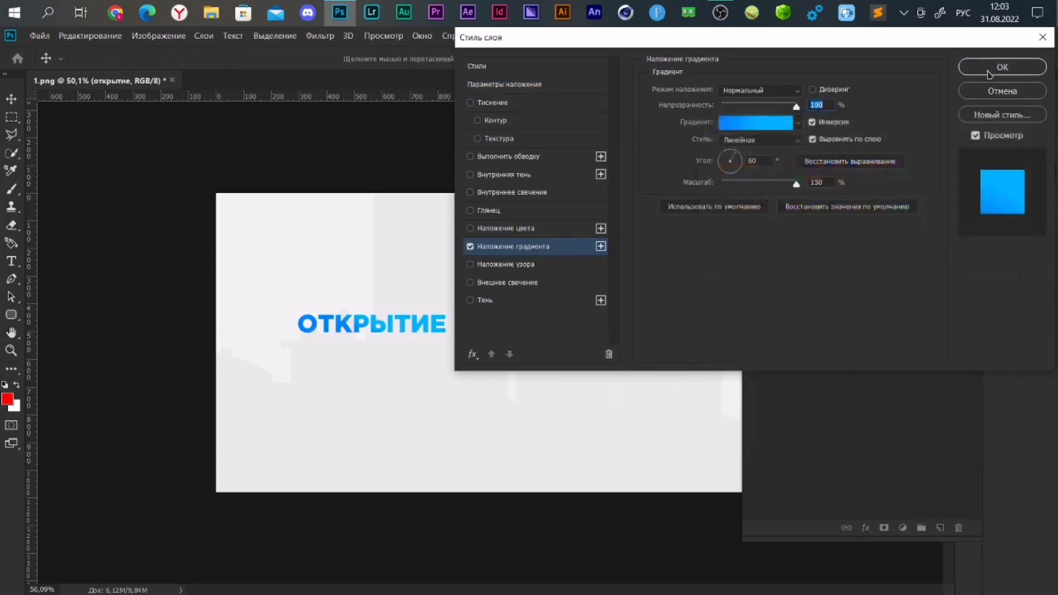
{"action": "left_click", "coordinate": [1003, 67]}
- Enlarge ОТКРЫТИЕ to about double size, placed above centre
{"action": "left_click", "coordinate": [12, 98]}
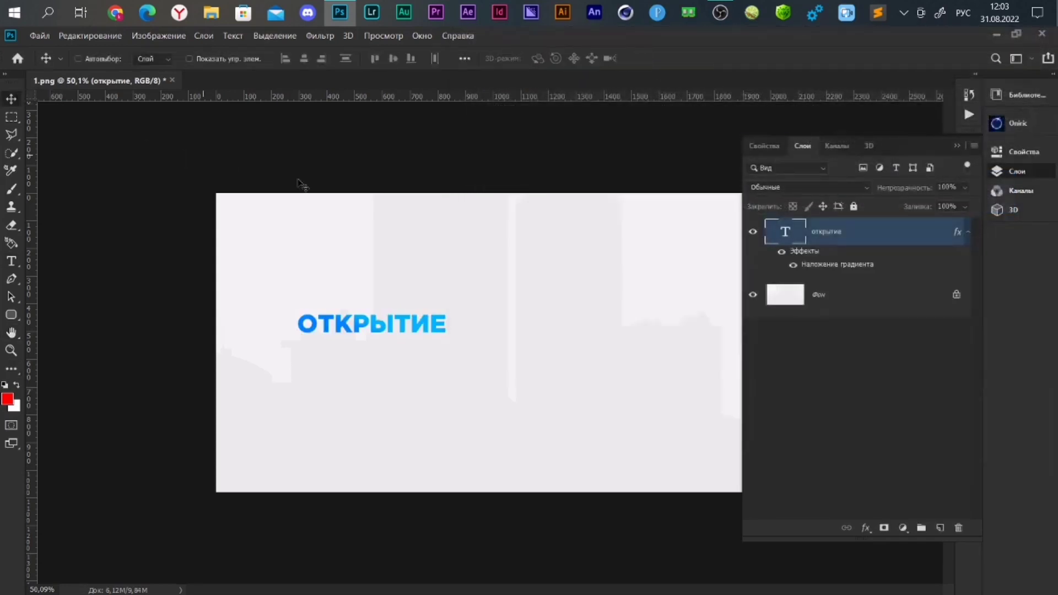
{"action": "key", "text": "ctrl+t"}
{"action": "left_click_drag", "start_coordinate": [449, 324], "coordinate": [615, 288]}
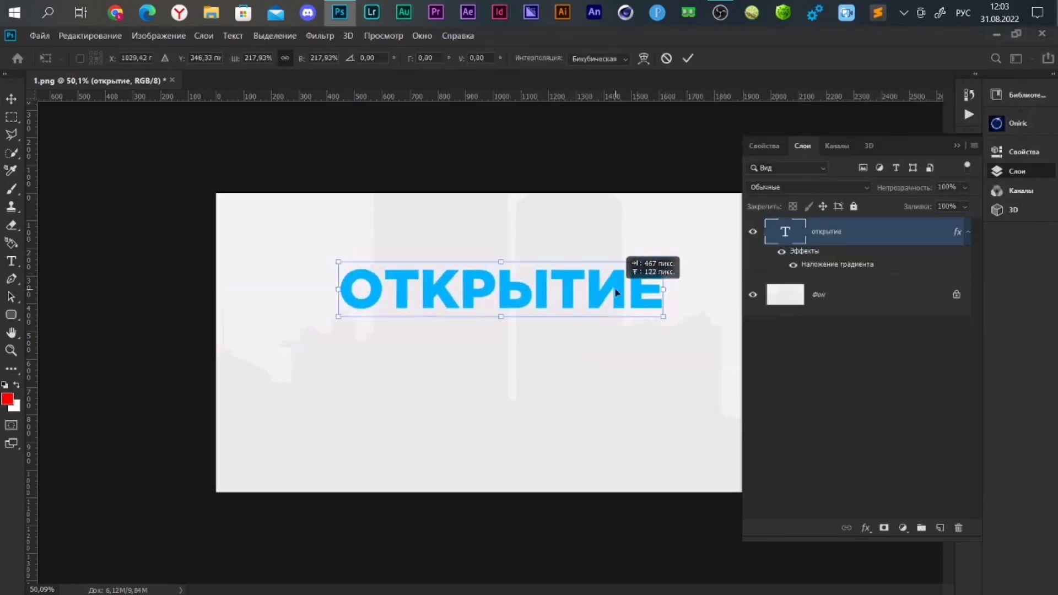
{"action": "left_click", "coordinate": [688, 58]}
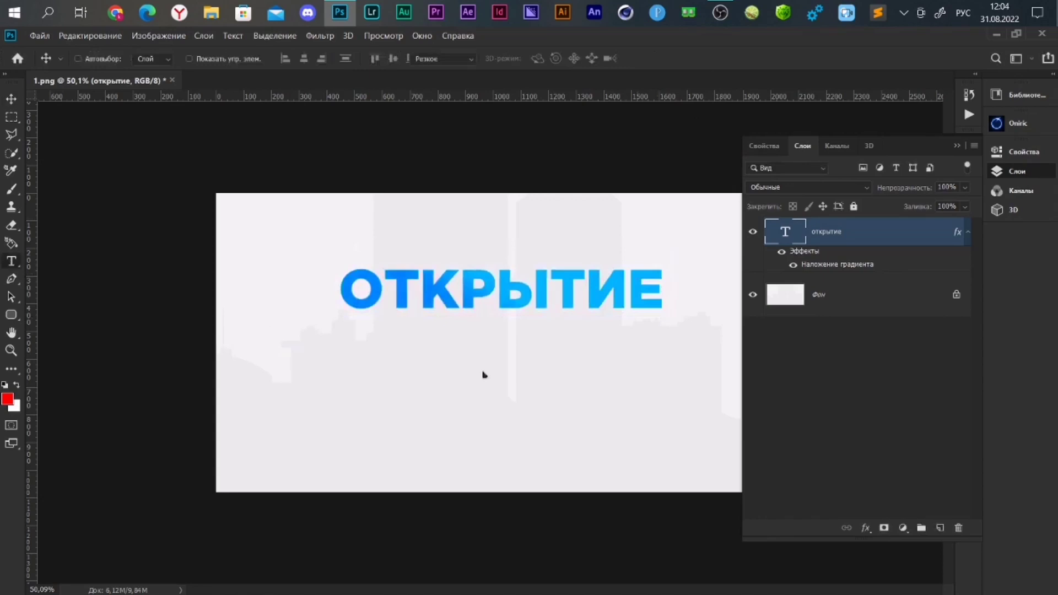
- Add a new text line ПРОЕКТА below the heading
{"action": "key", "text": "t"}
{"action": "left_click", "coordinate": [419, 379]}
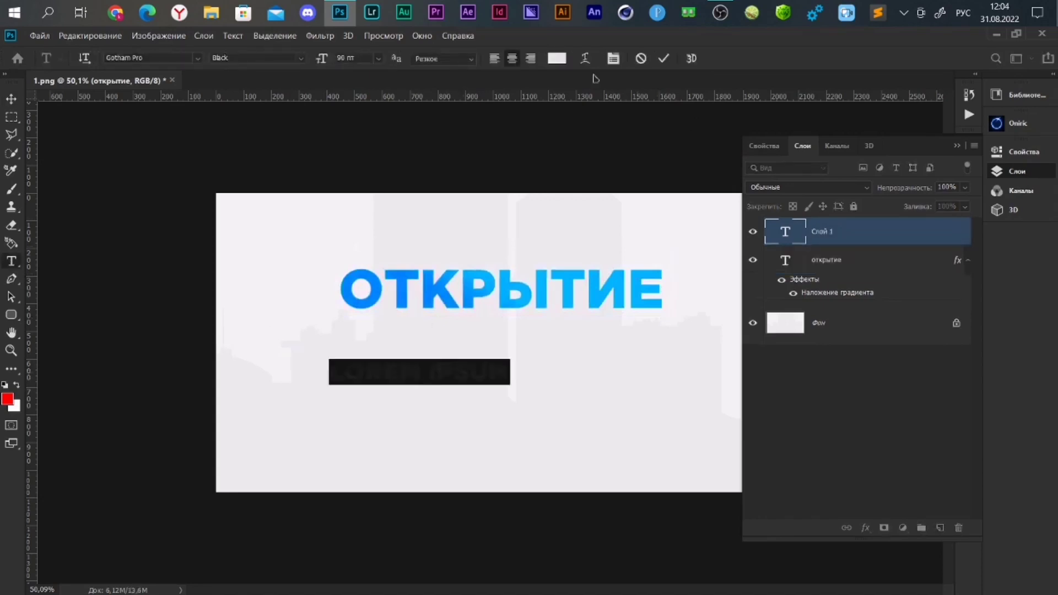
{"action": "key", "text": "BackSpace"}
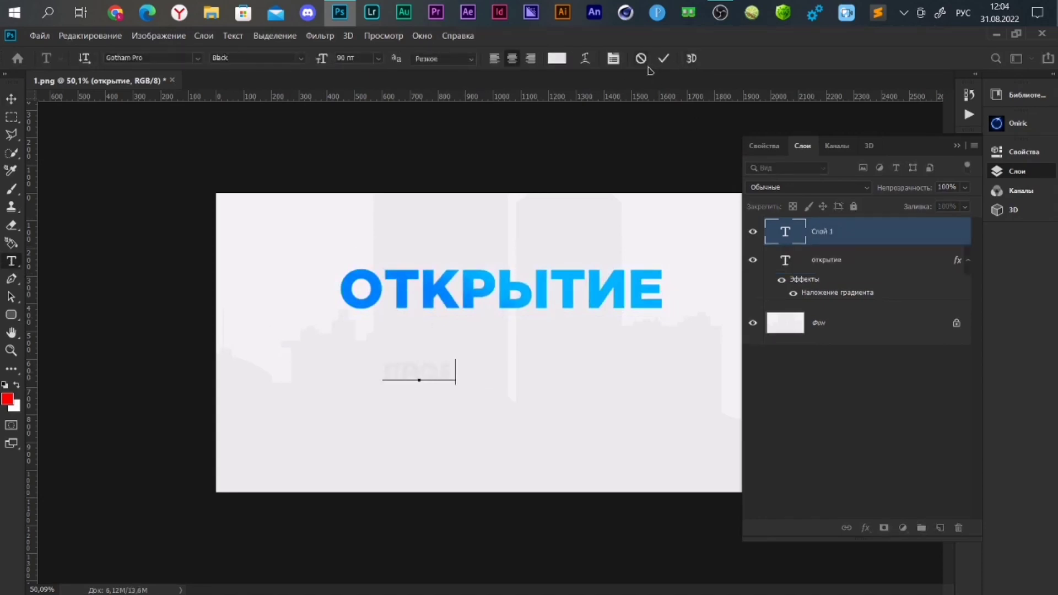
{"action": "left_click", "coordinate": [664, 58]}
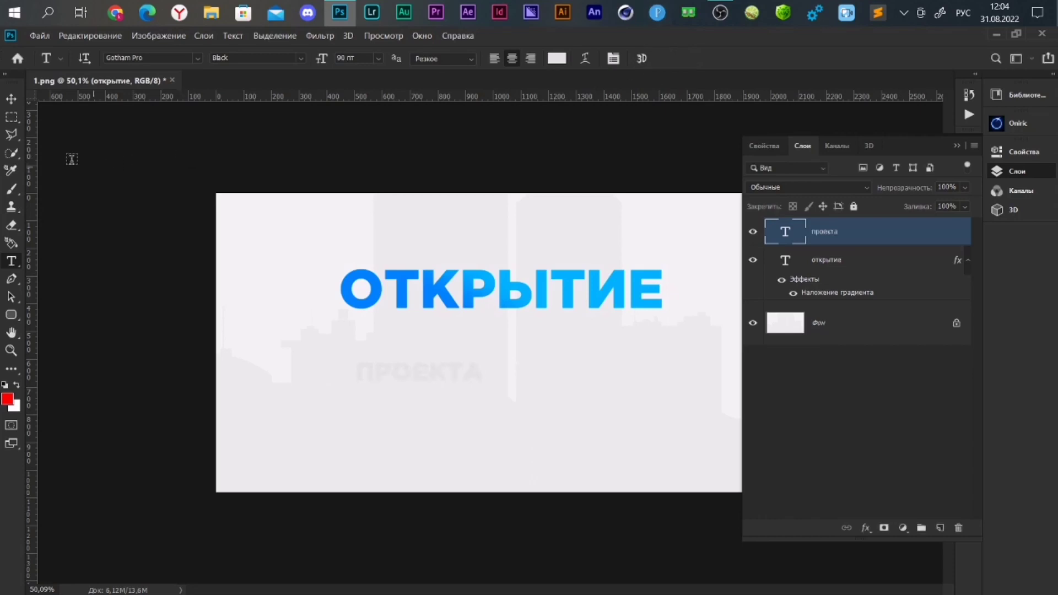
- Copy the blue gradient overlay onto the ПРОЕКТА layer
{"action": "key", "text": "v"}
{"action": "scroll", "coordinate": [486, 347], "scroll_direction": "down", "scroll_amount": 1}
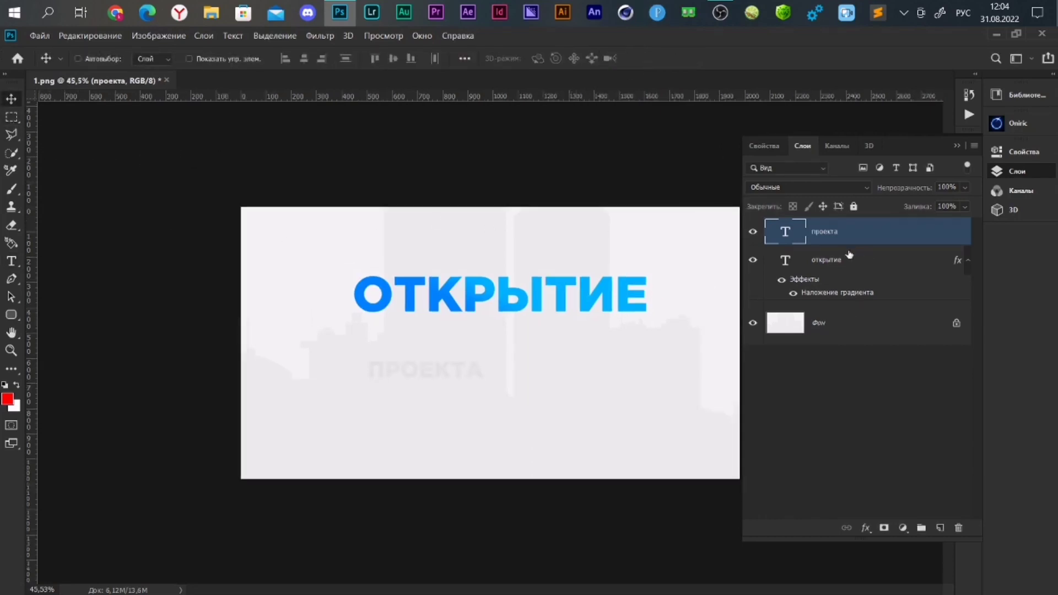
{"action": "left_click_drag", "start_coordinate": [829, 287], "coordinate": [827, 231]}
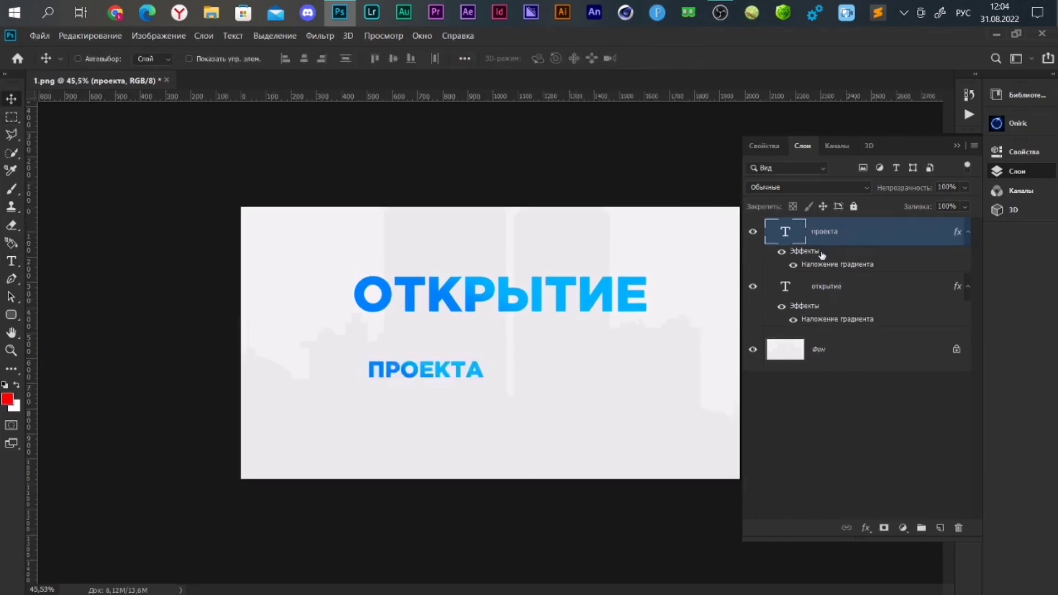
- Enlarge ПРОЕКТА to match the heading's width beneath it
{"action": "key", "text": "ctrl+t"}
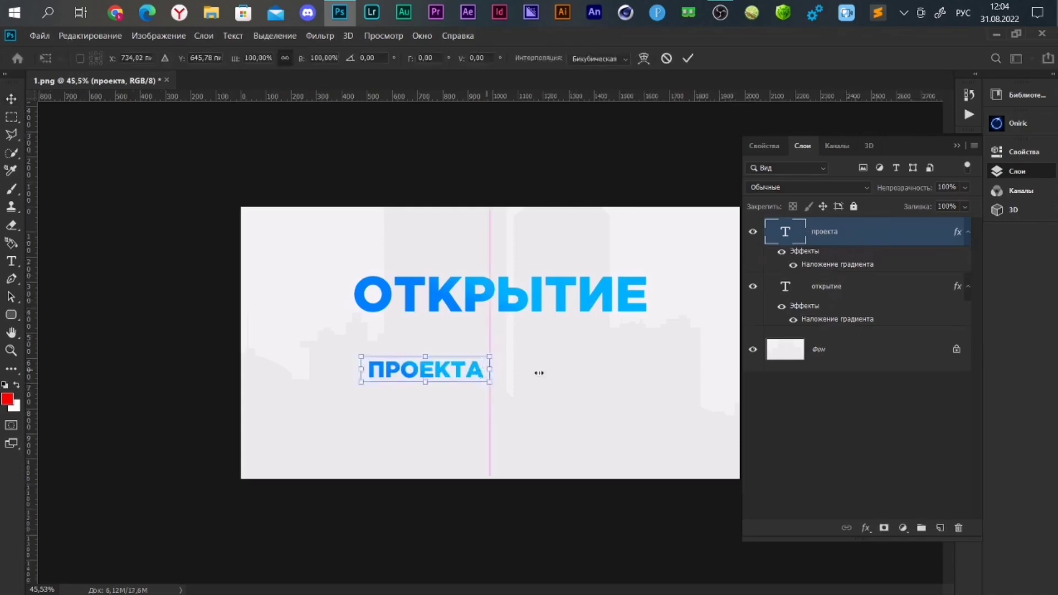
{"action": "mouse_move", "coordinate": [485, 370]}
{"action": "left_mouse_down"}
{"action": "mouse_move", "coordinate": [575, 370]}
{"action": "mouse_move", "coordinate": [620, 345]}
{"action": "left_mouse_up"}
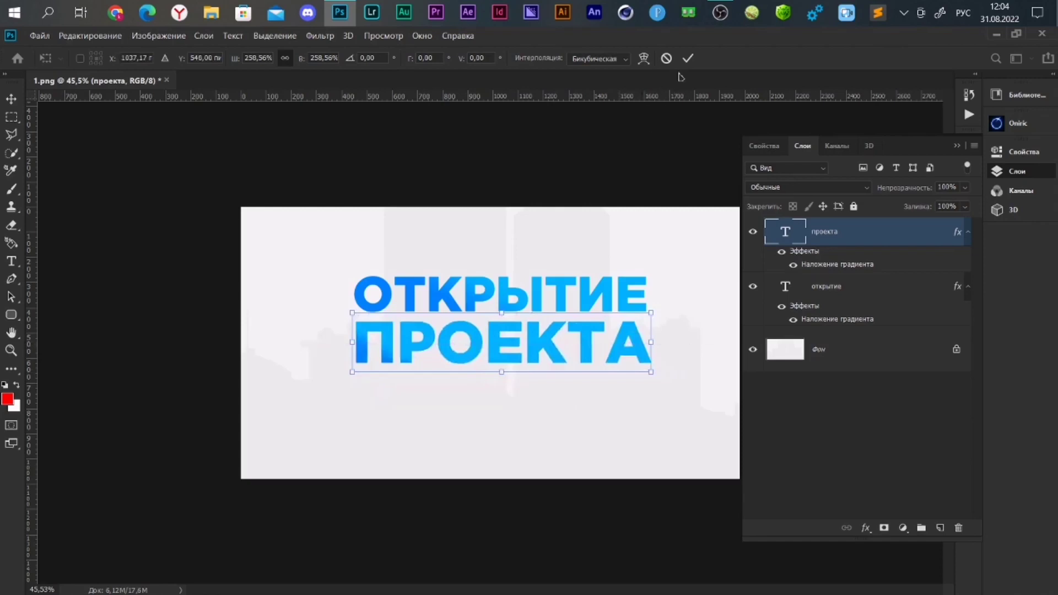
{"action": "left_click", "coordinate": [688, 57]}
{"action": "scroll", "coordinate": [540, 231], "scroll_direction": "down", "scroll_amount": 2}
{"action": "scroll", "coordinate": [571, 301], "scroll_direction": "down", "scroll_amount": 1}
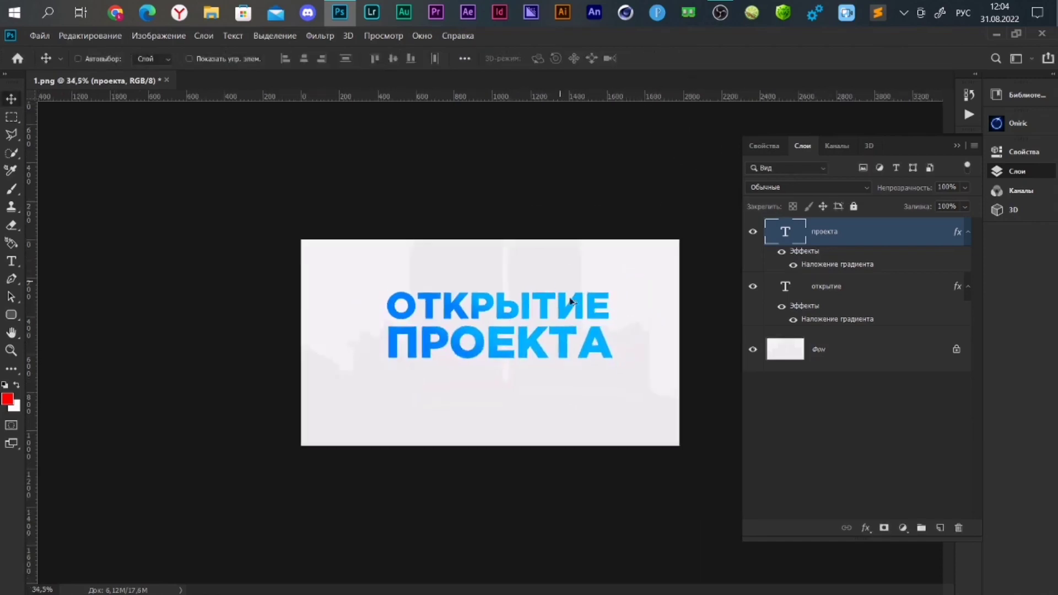
{"action": "scroll", "coordinate": [571, 300], "scroll_direction": "up", "scroll_amount": 2}
{"action": "scroll", "coordinate": [571, 325], "scroll_direction": "up", "scroll_amount": 1}
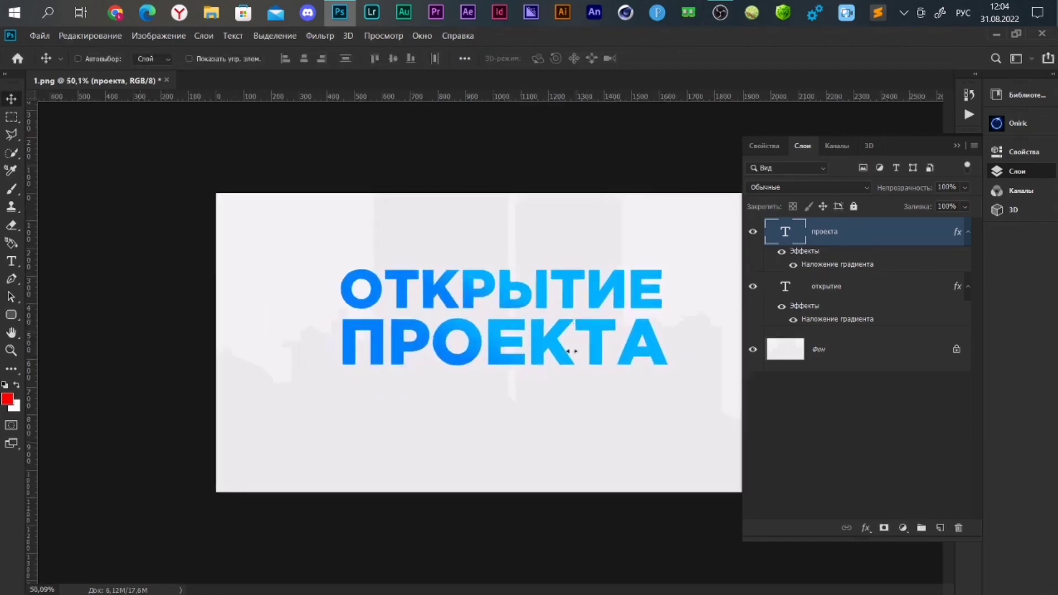
- Draw a rectangle of about 816 by 212 px below ПРОЕКТА
{"action": "left_click", "coordinate": [11, 315]}
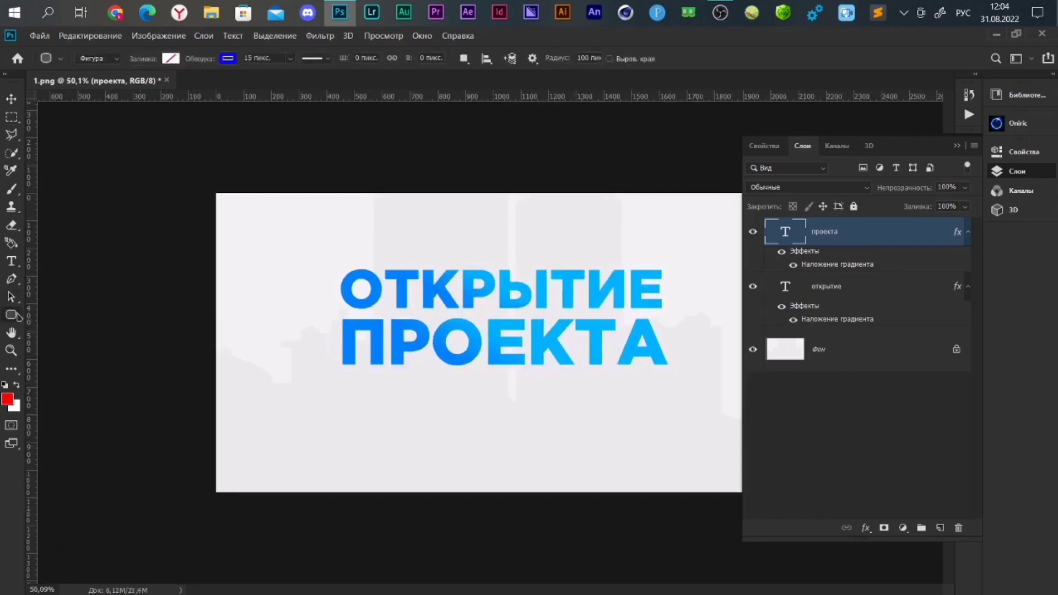
{"action": "right_click", "coordinate": [12, 314]}
{"action": "left_click", "coordinate": [49, 315]}
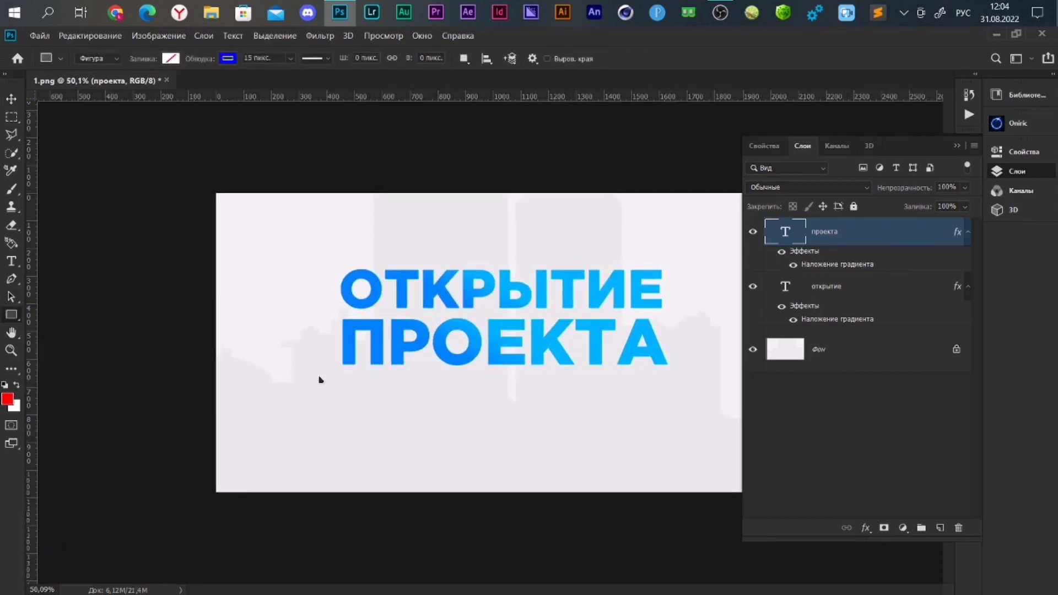
{"action": "left_click_drag", "start_coordinate": [350, 377], "coordinate": [644, 434]}
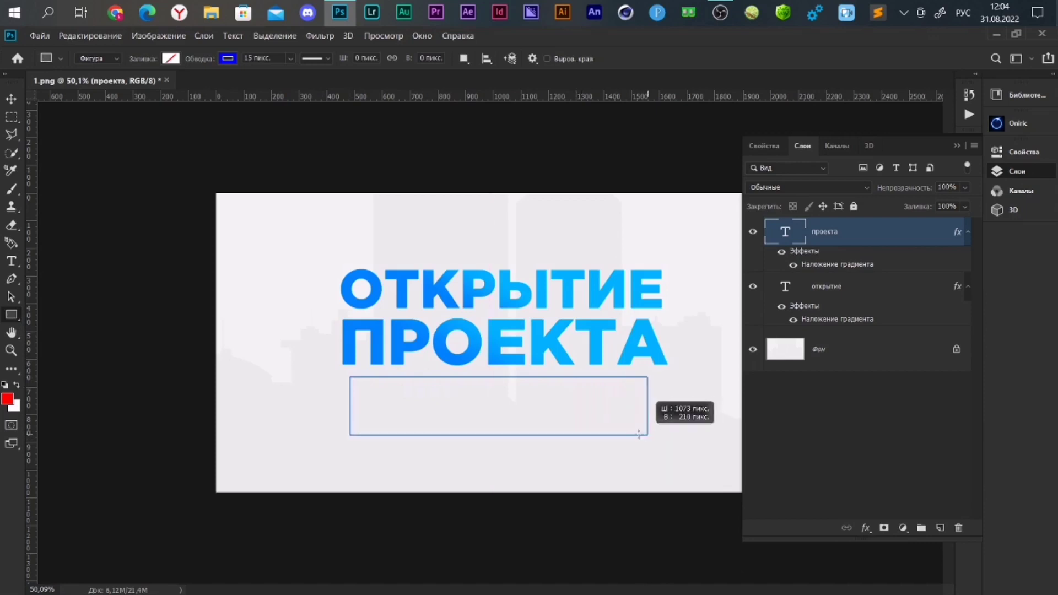
{"action": "left_click_drag", "start_coordinate": [645, 435], "coordinate": [576, 436]}
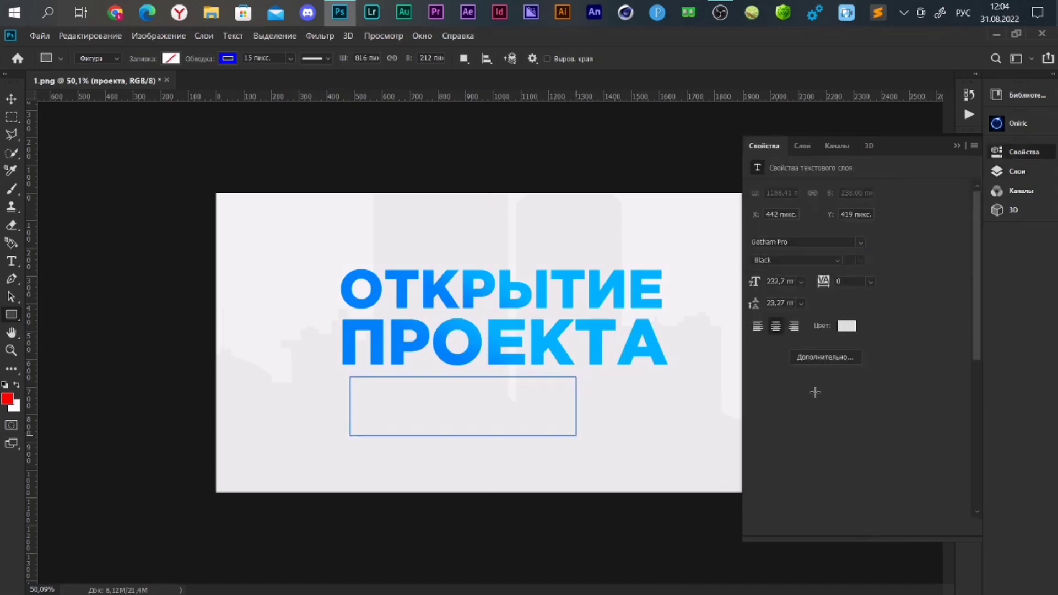
{"action": "left_click", "coordinate": [1018, 176]}
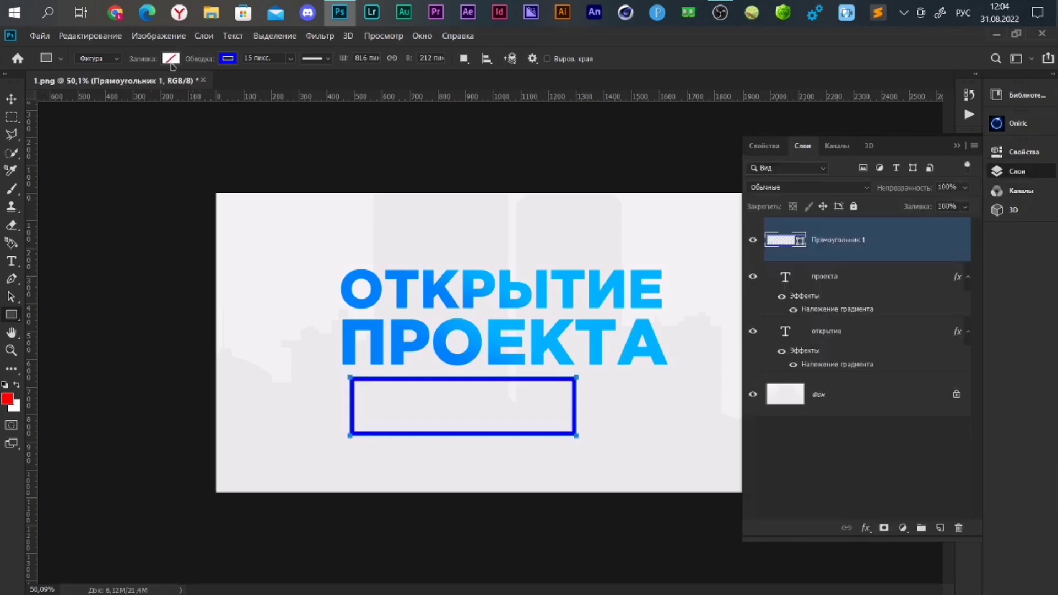
- Set the rectangle's fill colour to white
{"action": "left_click", "coordinate": [171, 59]}
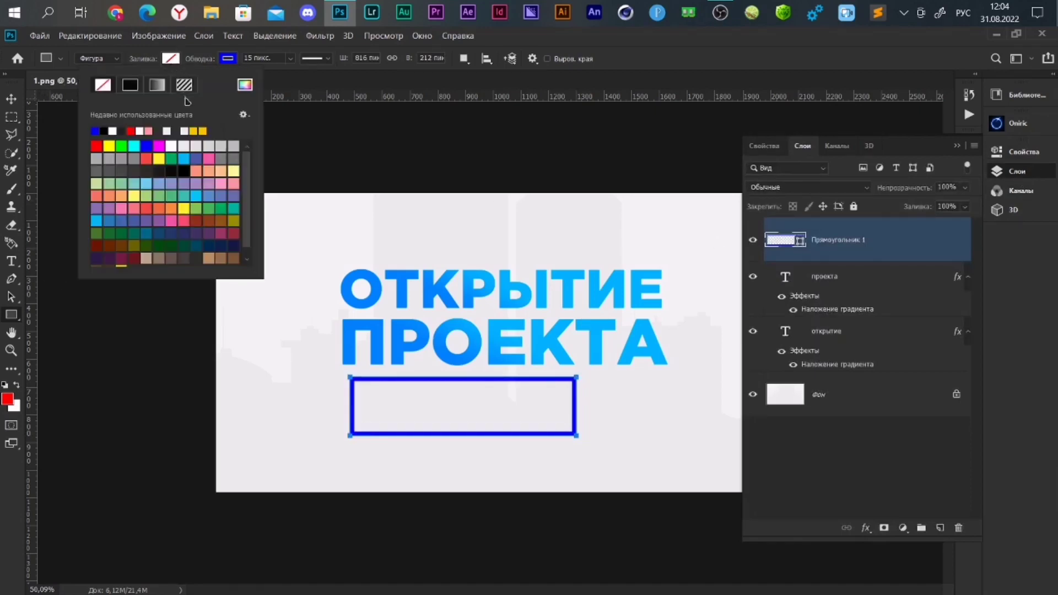
{"action": "left_click", "coordinate": [114, 131]}
{"action": "left_click", "coordinate": [968, 267]}
{"action": "right_click", "coordinate": [949, 245]}
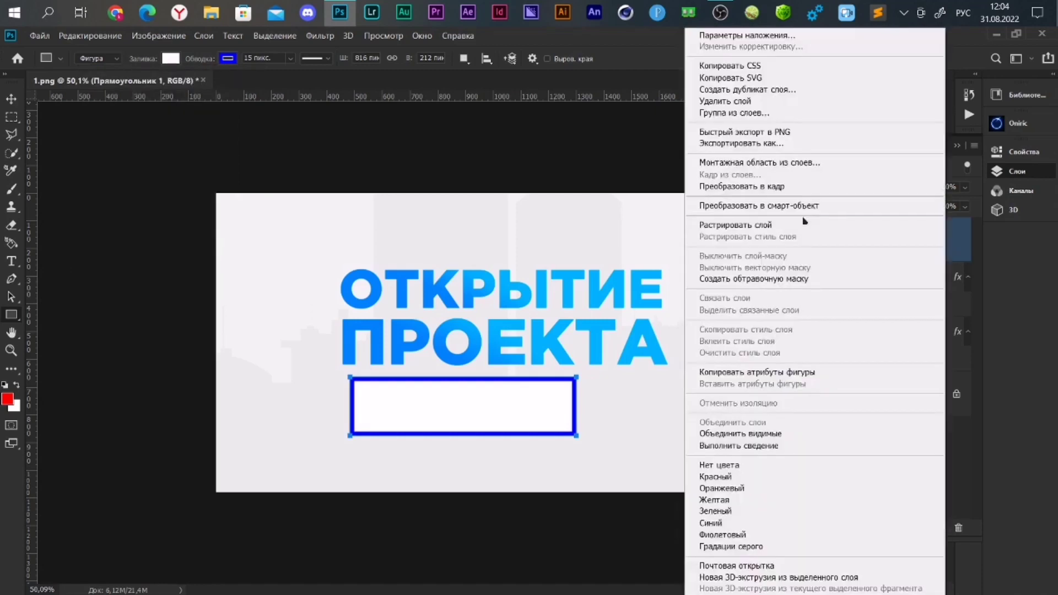
{"action": "key", "text": "Escape"}
- Copy the gradient overlay from проекта onto the rectangle and rasterize its layer style
{"action": "left_click_drag", "start_coordinate": [835, 319], "coordinate": [874, 242]}
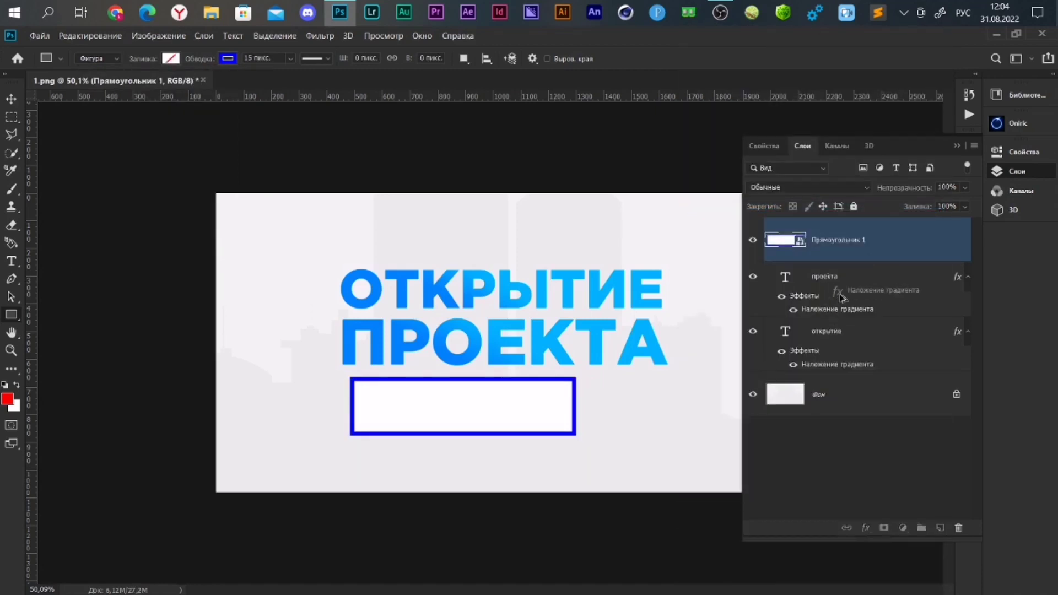
{"action": "right_click", "coordinate": [869, 240]}
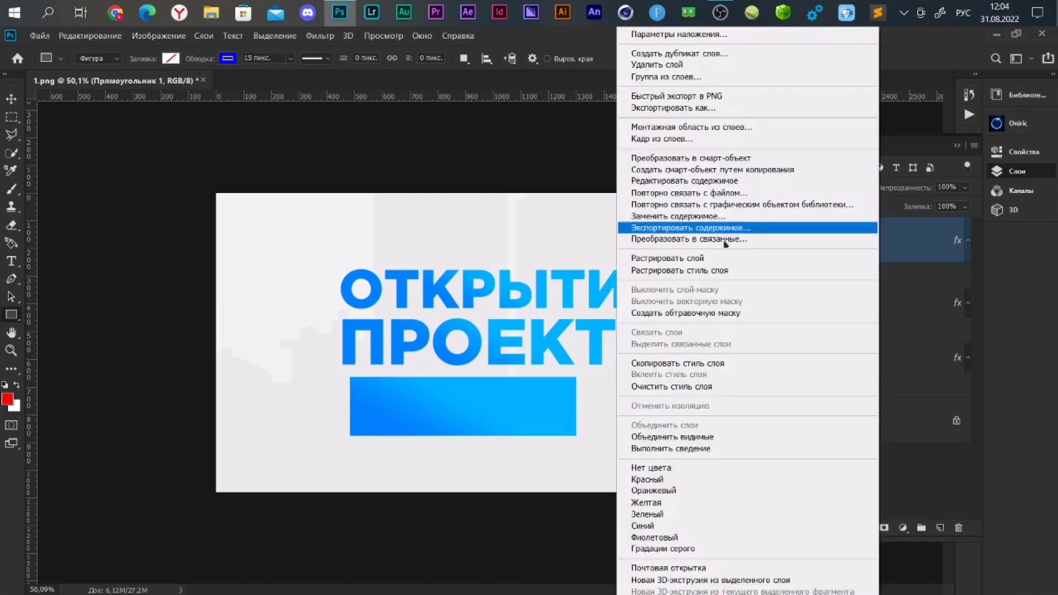
{"action": "left_click", "coordinate": [695, 269]}
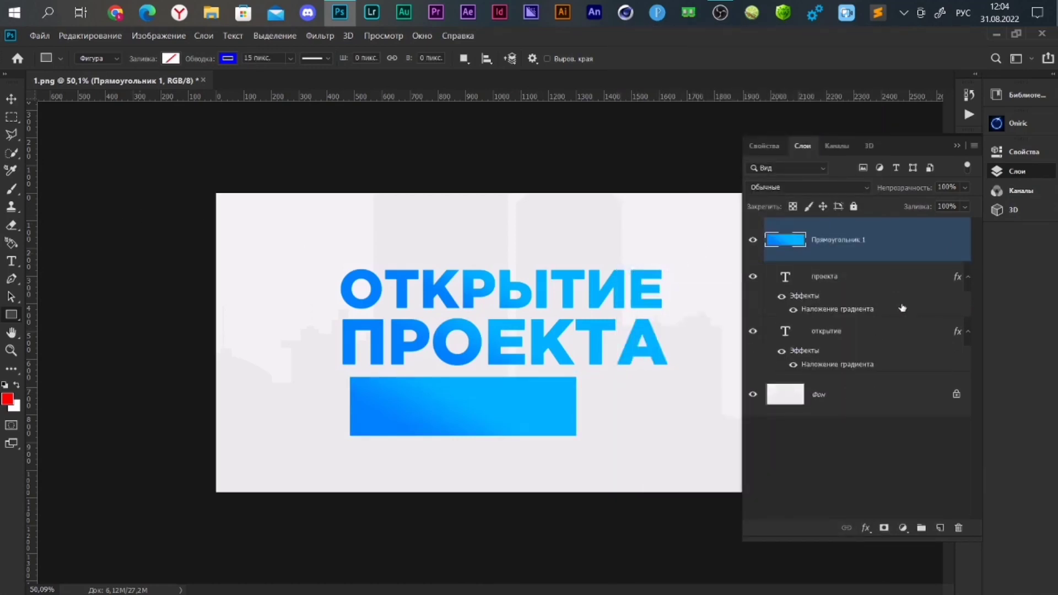
- Type the text 1 МАЯ on the blue bar
{"action": "left_click", "coordinate": [11, 261]}
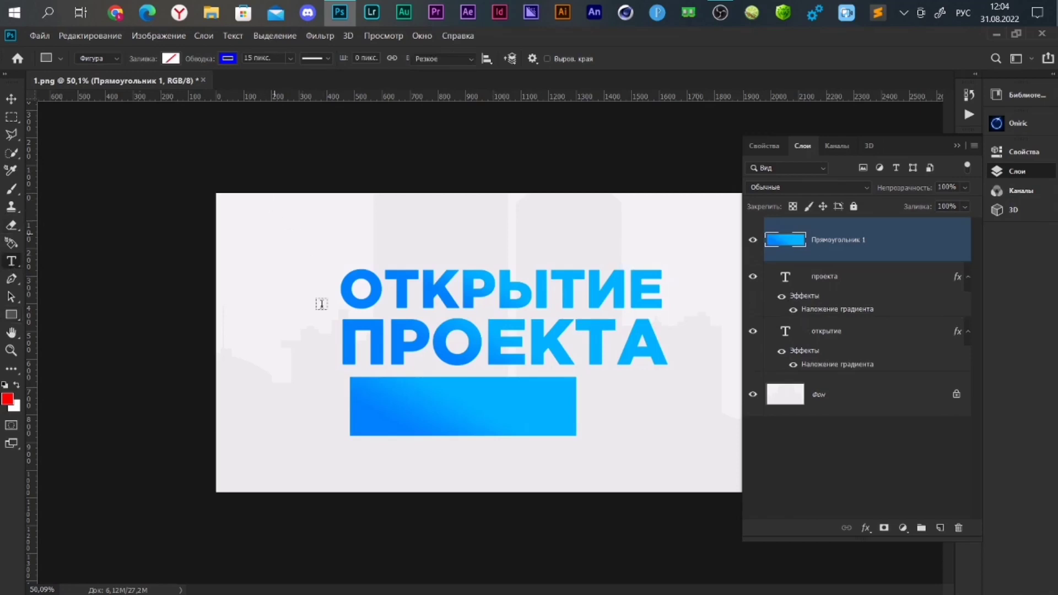
{"action": "left_click", "coordinate": [414, 413]}
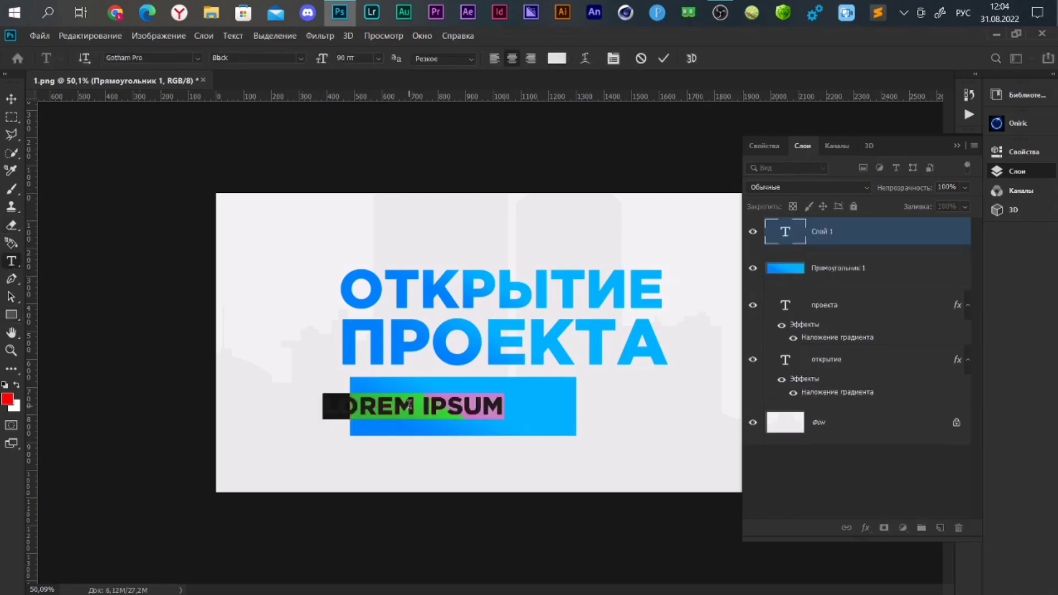
{"action": "key", "text": "BackSpace"}
{"action": "type", "text": "1 МА"}
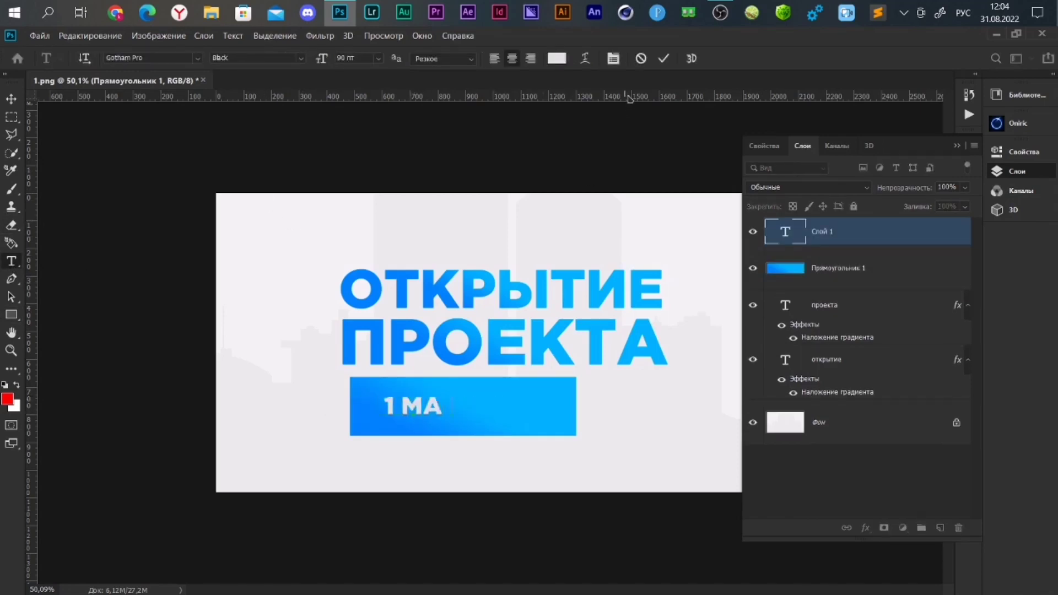
{"action": "type", "text": "Я"}
{"action": "left_click", "coordinate": [663, 59]}
- Enlarge 1 МАЯ to about double size and load its letter outline as a selection
{"action": "key", "text": "v"}
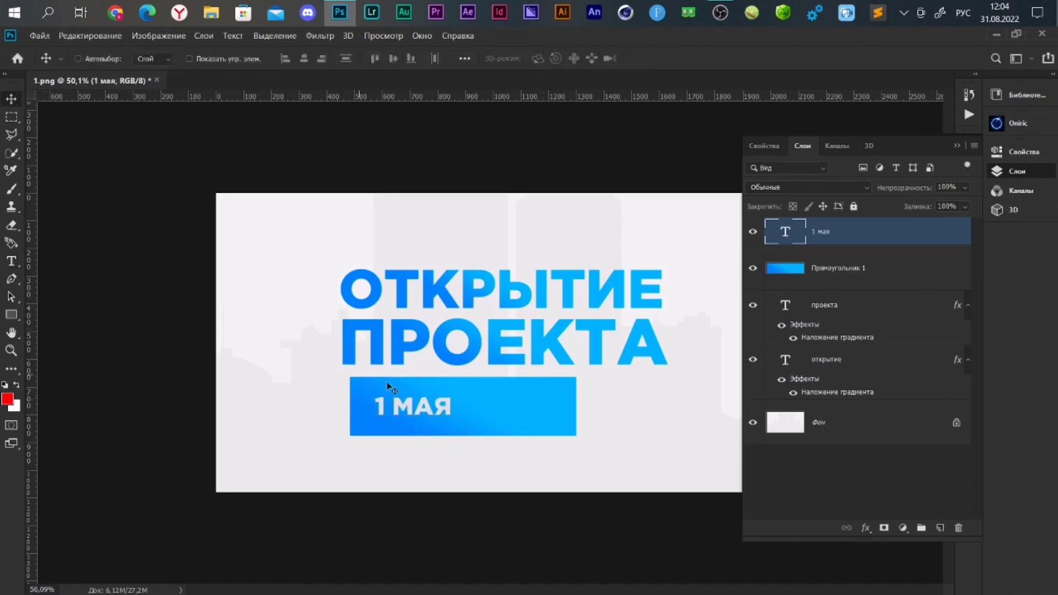
{"action": "key", "text": "ctrl+t"}
{"action": "left_click_drag", "start_coordinate": [474, 410], "coordinate": [518, 408]}
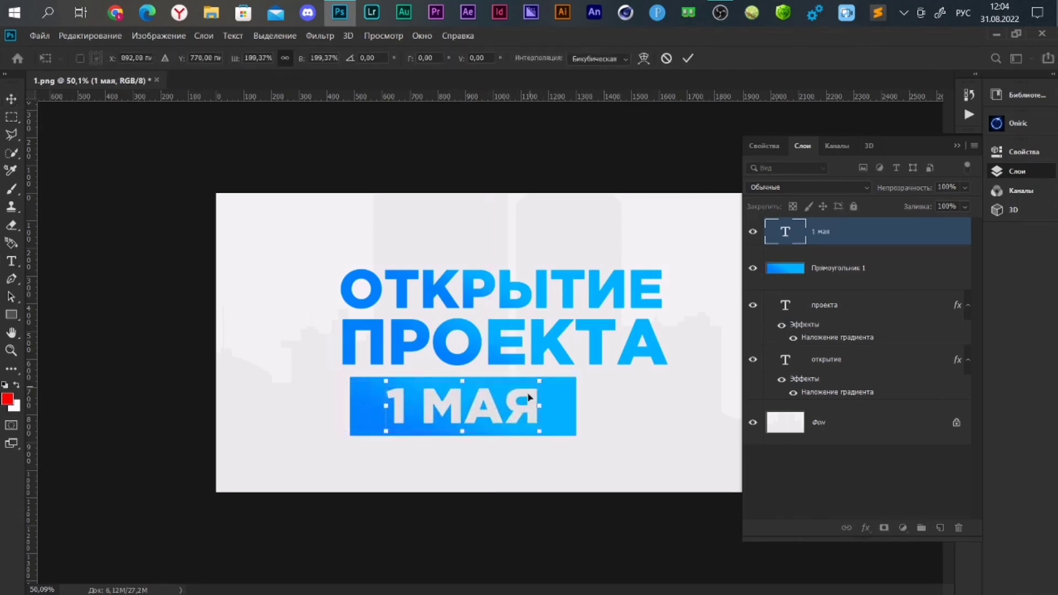
{"action": "left_click_drag", "start_coordinate": [548, 406], "coordinate": [554, 406]}
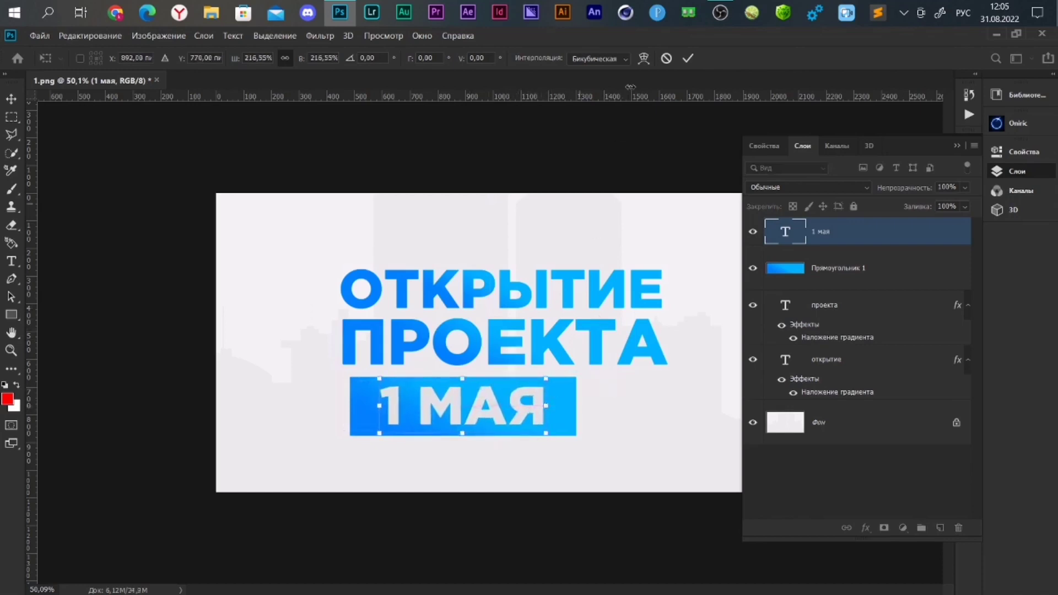
{"action": "left_click", "coordinate": [689, 59]}
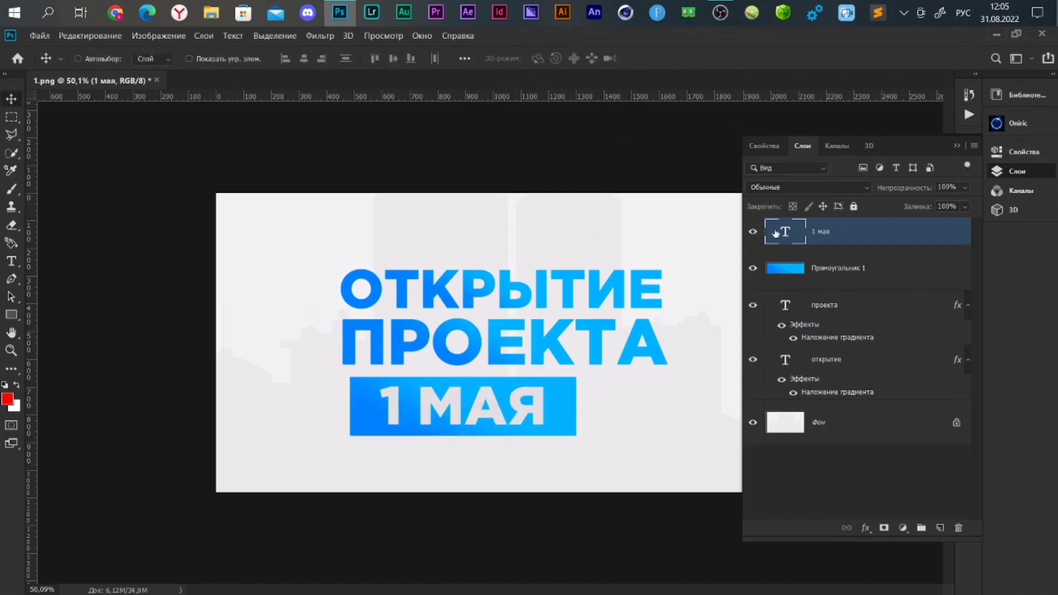
{"action": "left_click", "coordinate": [783, 234], "text": "ctrl"}
{"action": "left_click", "coordinate": [795, 269]}
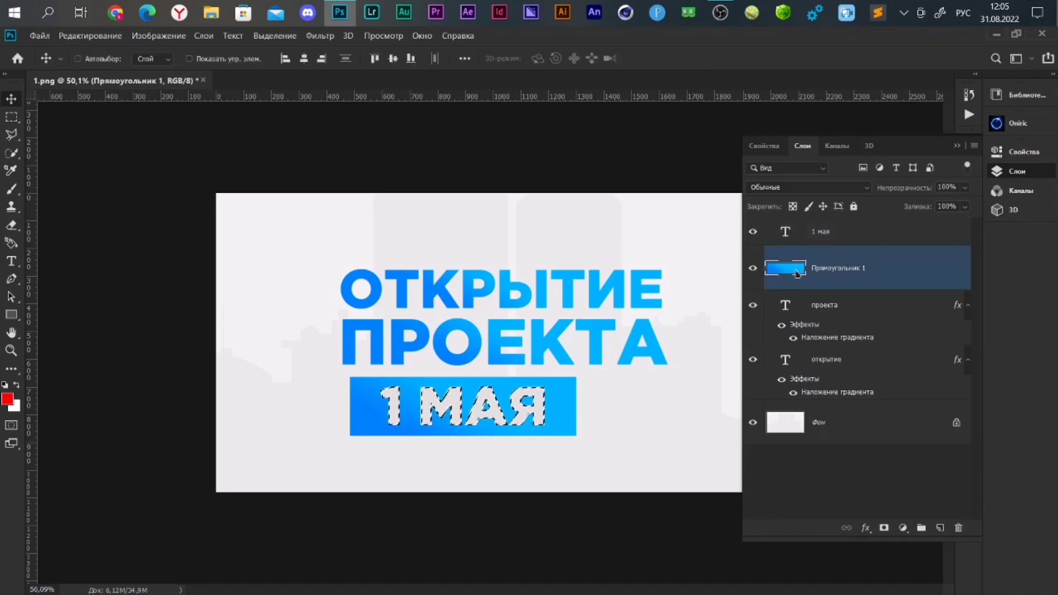
- Delete the 1 мая text layer and shift the cut-out bar right under the headline
{"action": "left_click", "coordinate": [795, 234]}
{"action": "key", "text": "Delete"}
{"action": "left_click", "coordinate": [579, 264]}
{"action": "key", "text": "ctrl+d"}
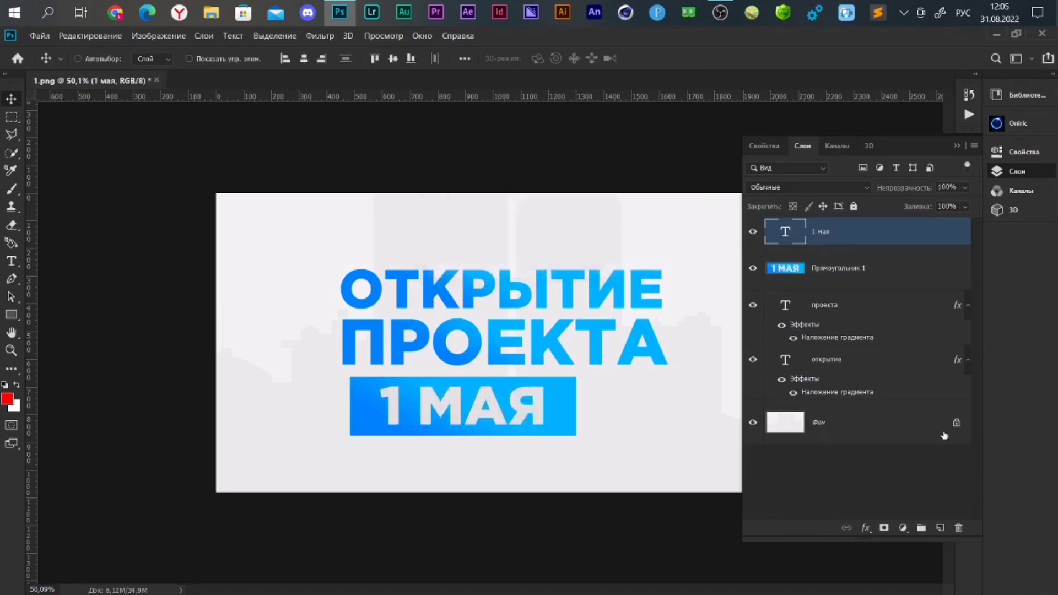
{"action": "key", "text": "Delete"}
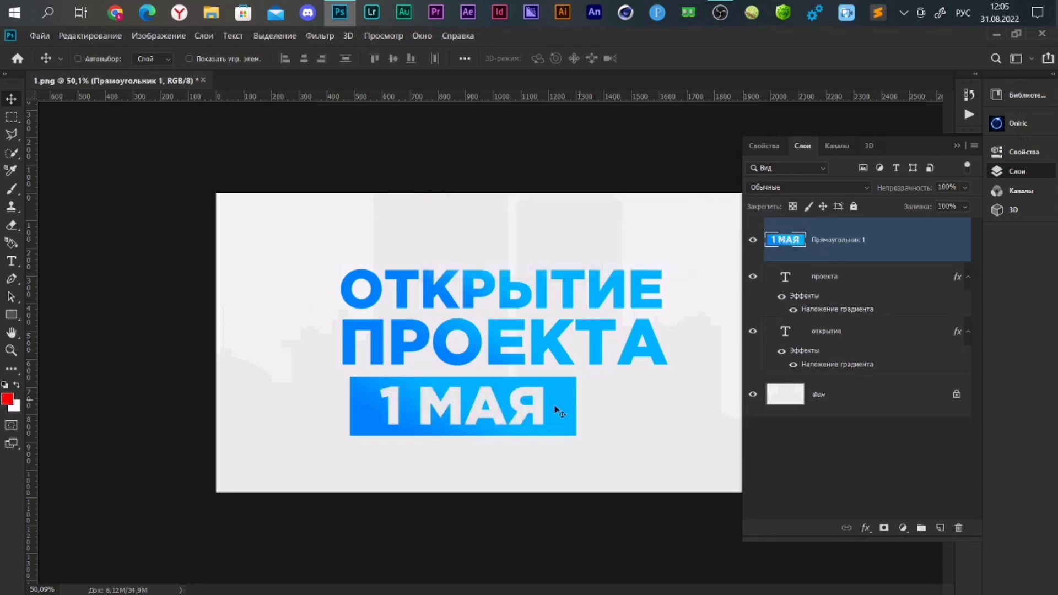
{"action": "left_click_drag", "start_coordinate": [556, 411], "coordinate": [573, 412]}
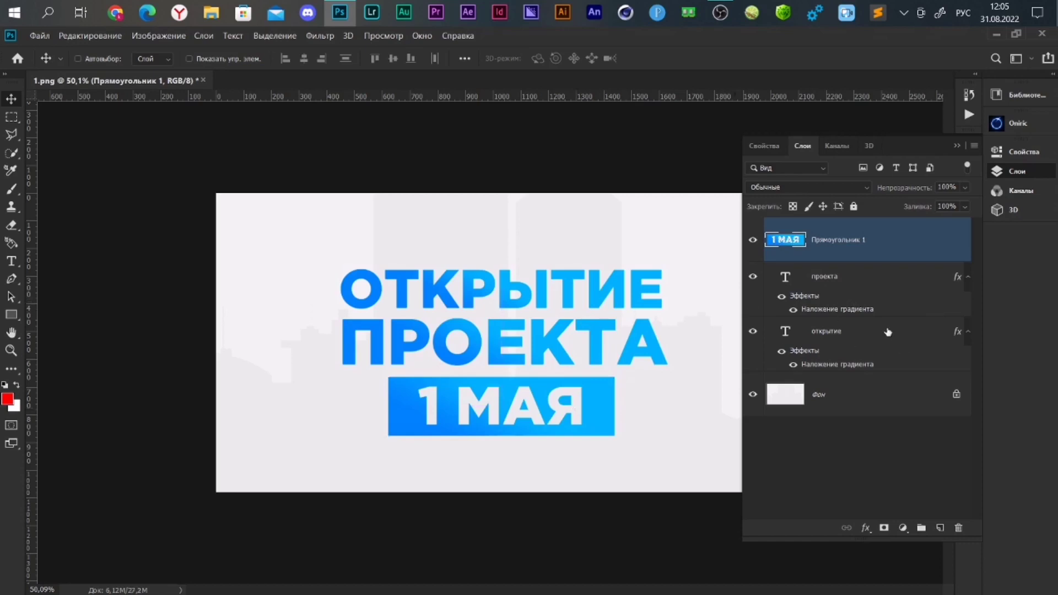
- Shrink the ПРОЕКТА text slightly
{"action": "left_click", "coordinate": [868, 288]}
{"action": "key", "text": "ctrl+t"}
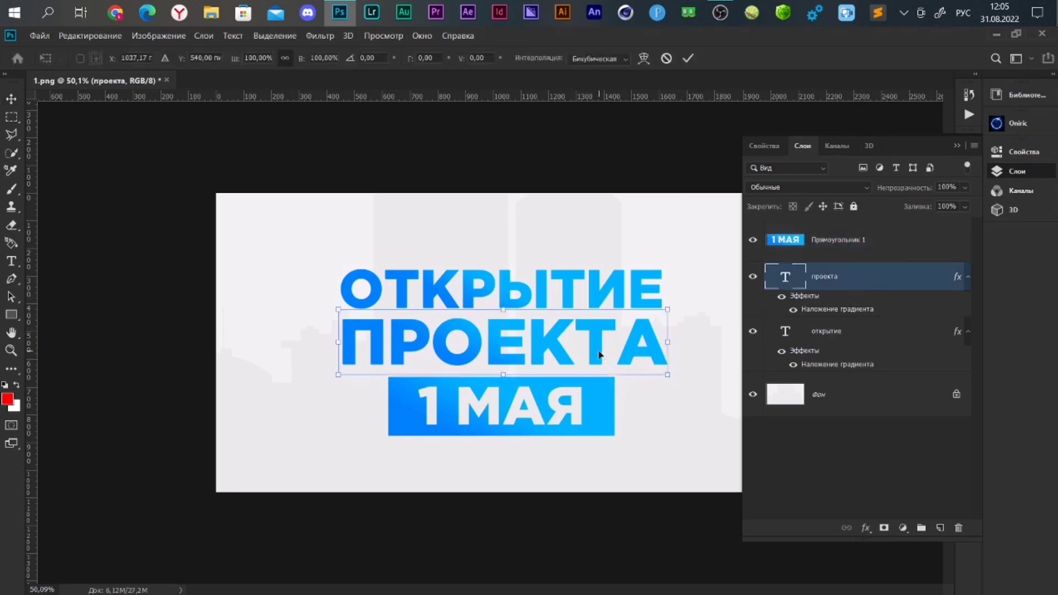
{"action": "left_click_drag", "start_coordinate": [662, 341], "coordinate": [633, 342]}
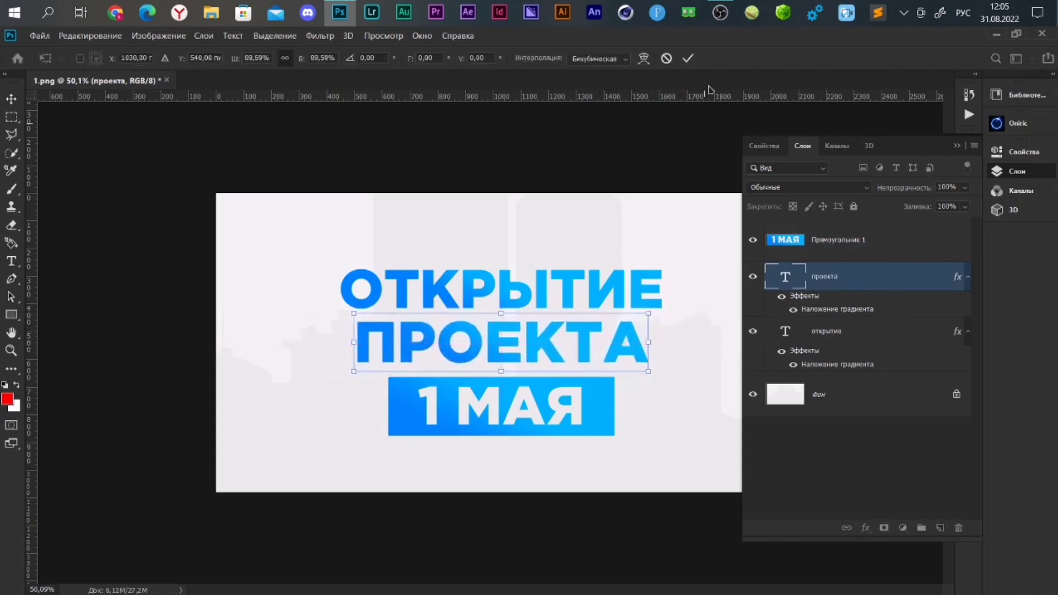
{"action": "left_click", "coordinate": [688, 58]}
- Centre ПРОЕКТА, ОТКРЫТИЕ and the 1 МАЯ bar horizontally on the canvas
{"action": "key", "text": "ctrl+a"}
{"action": "left_click", "coordinate": [303, 58]}
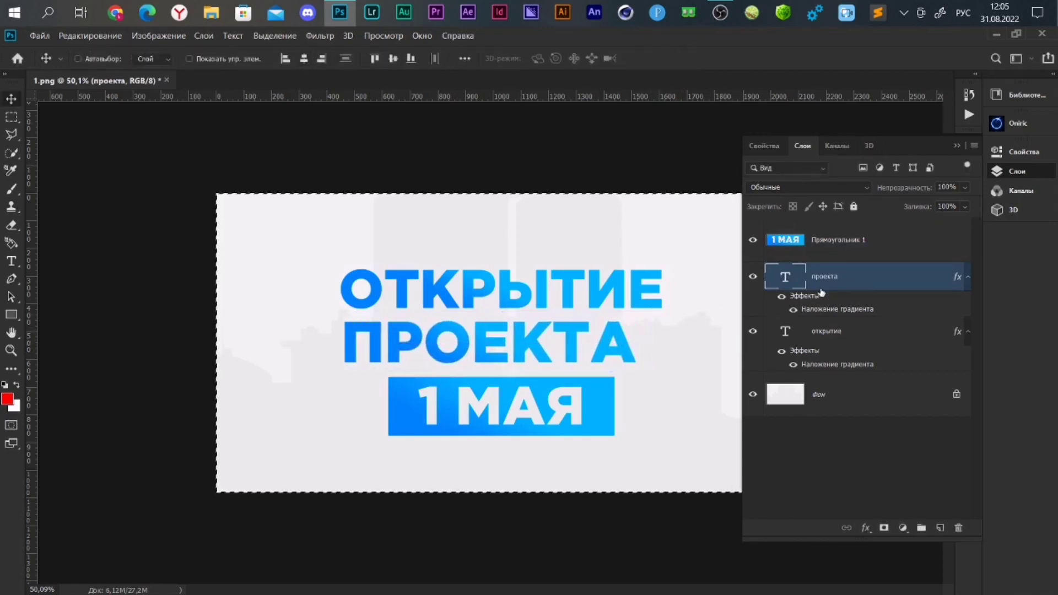
{"action": "left_click", "coordinate": [859, 329]}
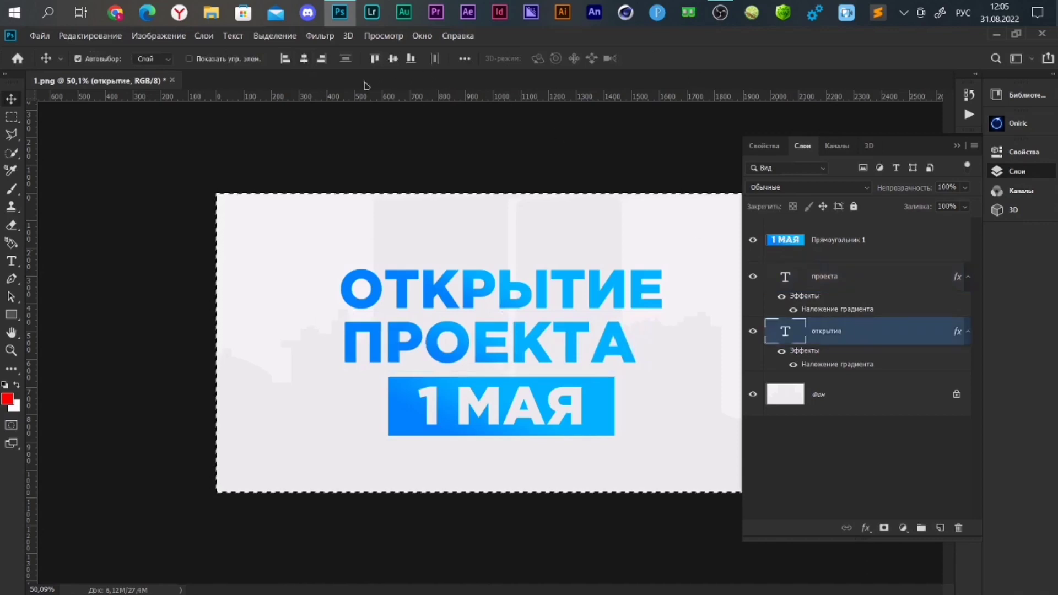
{"action": "left_click", "coordinate": [304, 60]}
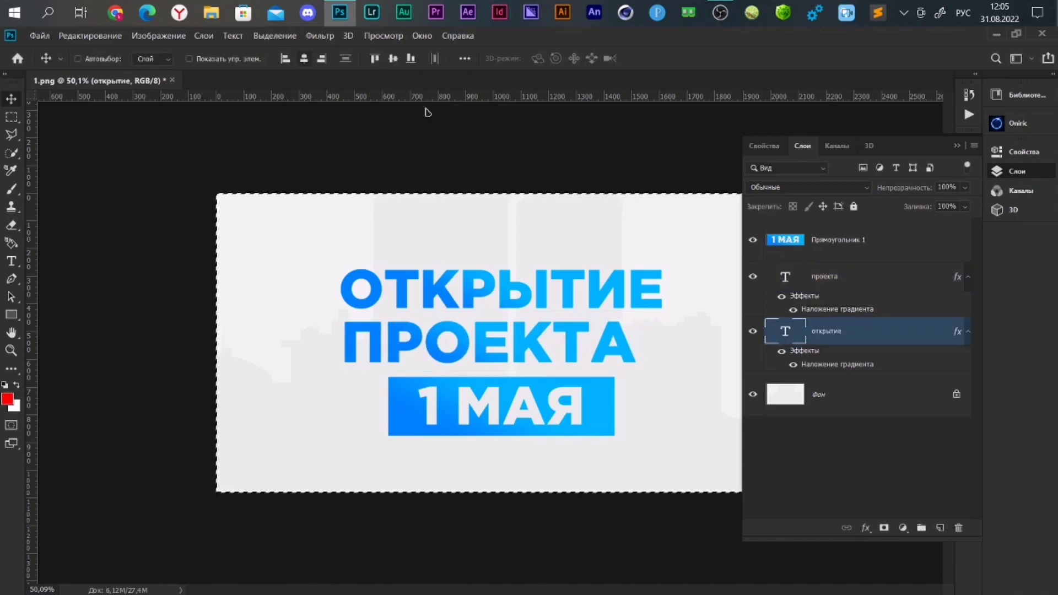
{"action": "left_click", "coordinate": [879, 246]}
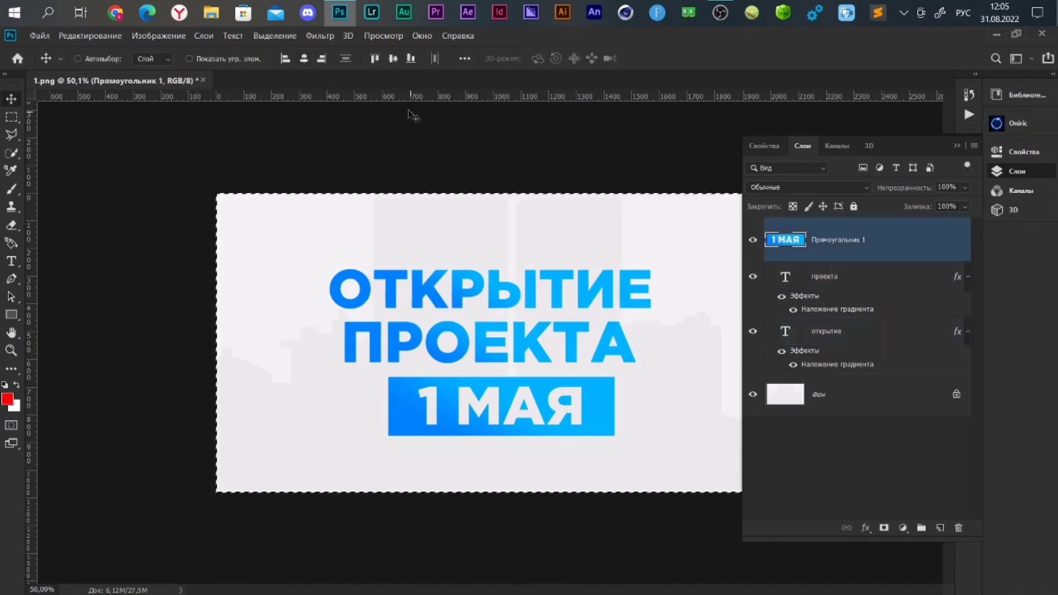
{"action": "left_click", "coordinate": [306, 61]}
{"action": "key", "text": "ctrl+d"}
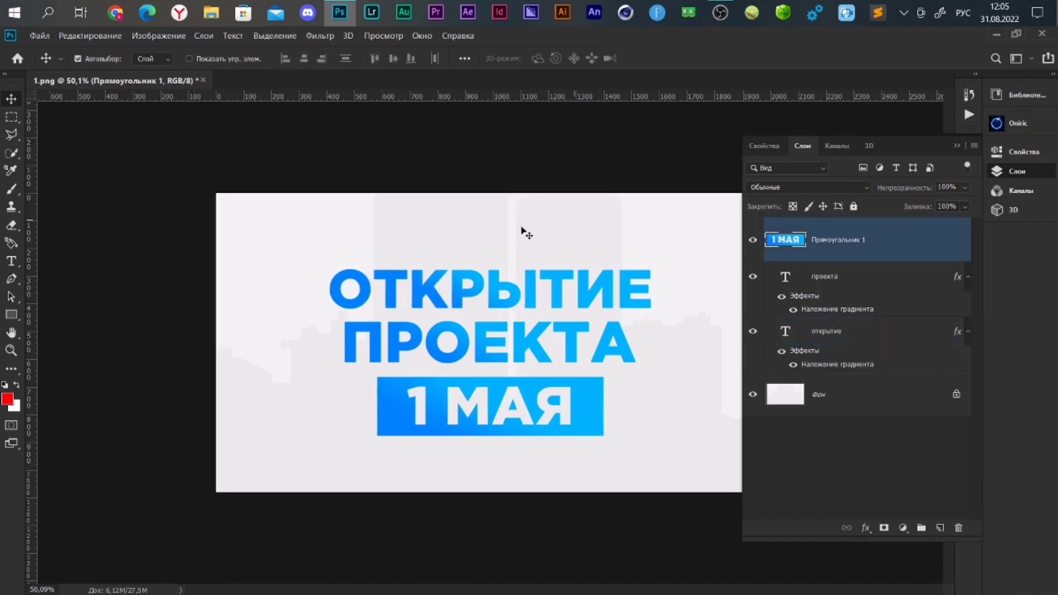
- Nudge the 1 МАЯ bar up twice, closer beneath ПРОЕКТА
{"action": "left_click", "coordinate": [862, 272]}
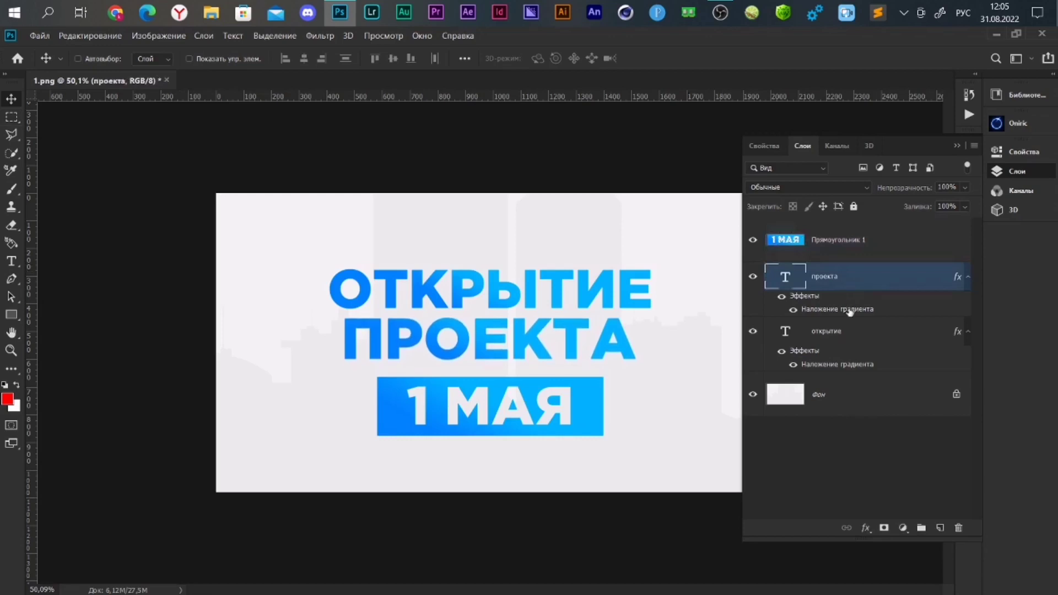
{"action": "left_click", "coordinate": [852, 255]}
{"action": "key", "text": "Up"}
{"action": "key", "text": "Up"}
{"action": "key", "text": "Up"}
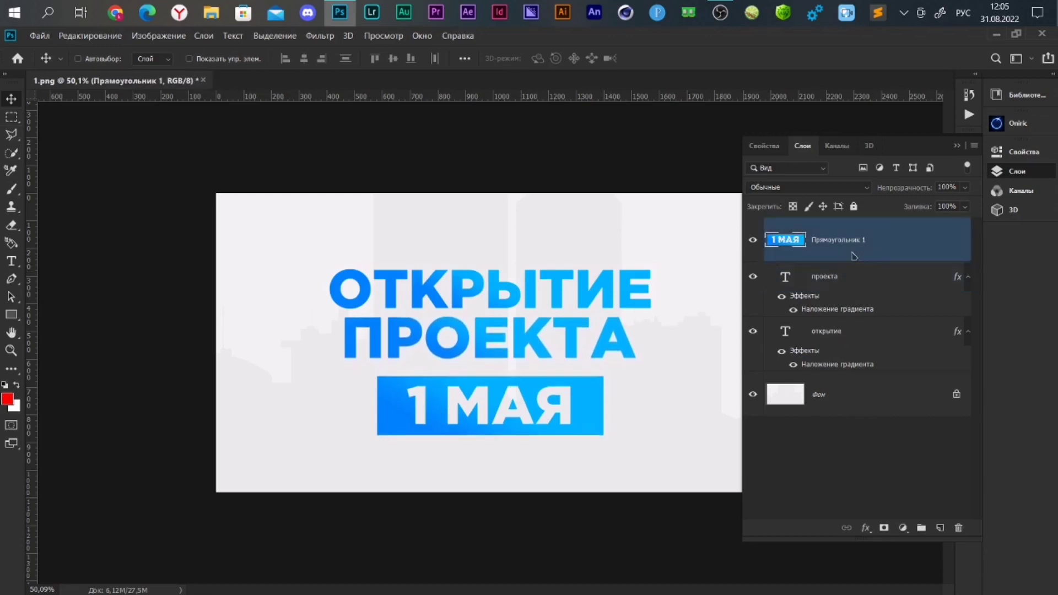
{"action": "key", "text": "Up"}
{"action": "key", "text": "Up"}
{"action": "key", "text": "Up"}
{"action": "key", "text": "Up"}
{"action": "key", "text": "Up"}
{"action": "key", "text": "Up"}
{"action": "key", "text": "Up"}
{"action": "key", "text": "Up"}
{"action": "key", "text": "Up"}
{"action": "key", "text": "Up"}
{"action": "key", "text": "Up"}
{"action": "key", "text": "Up"}
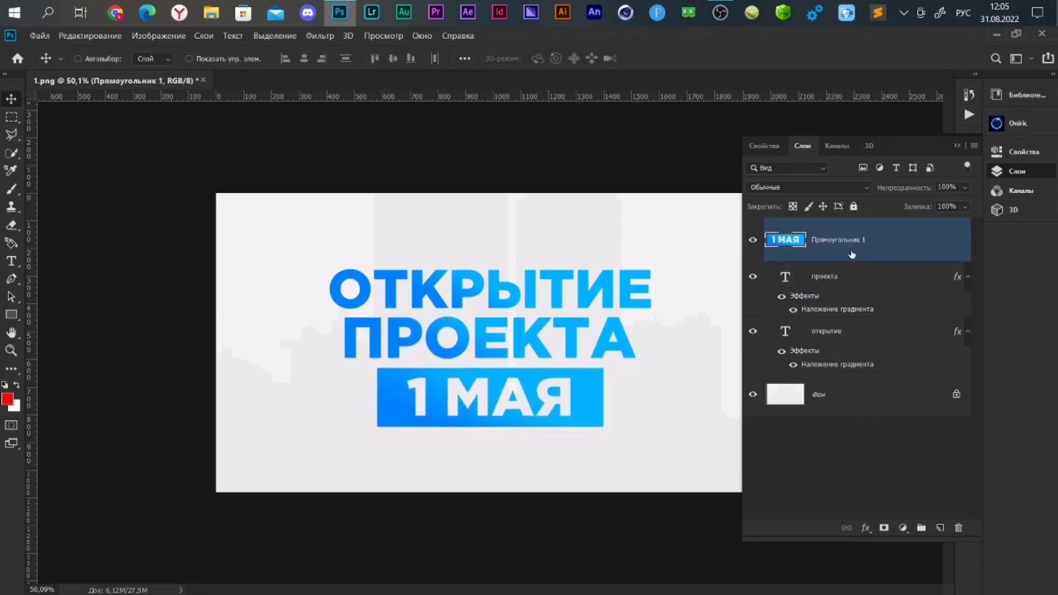
- Group the headline layers into a group named текст
{"action": "left_click", "coordinate": [863, 344], "text": "shift"}
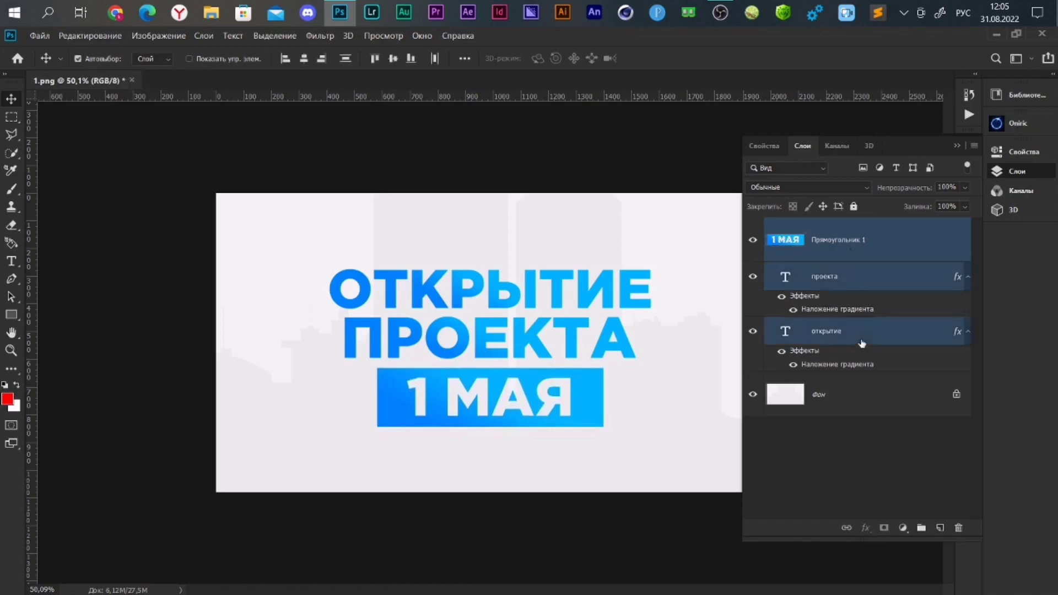
{"action": "key", "text": "ctrl+g"}
{"action": "type", "text": "текс"}
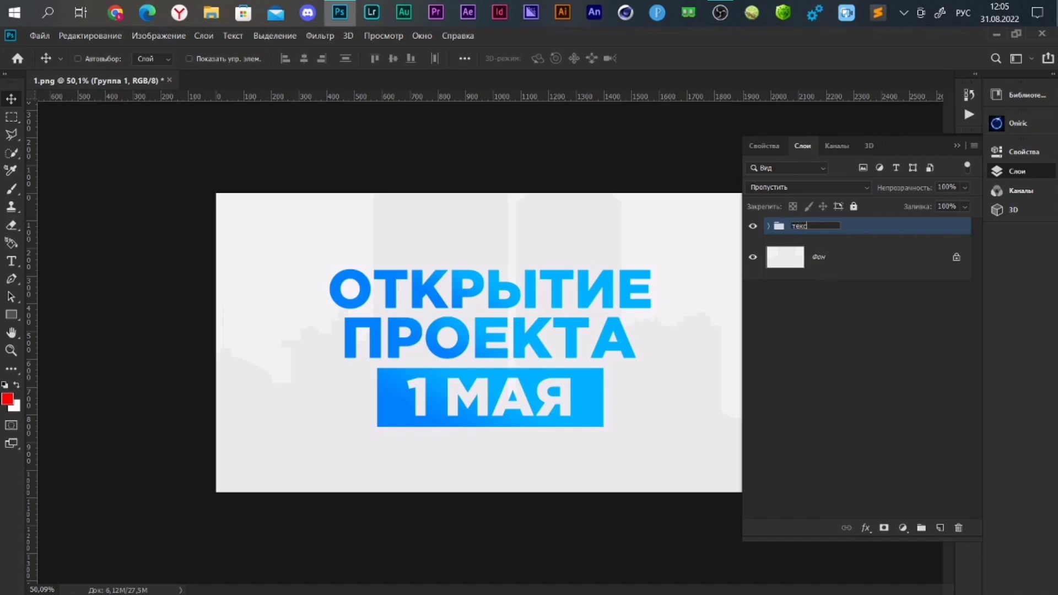
{"action": "type", "text": "т"}
{"action": "key", "text": "Return"}
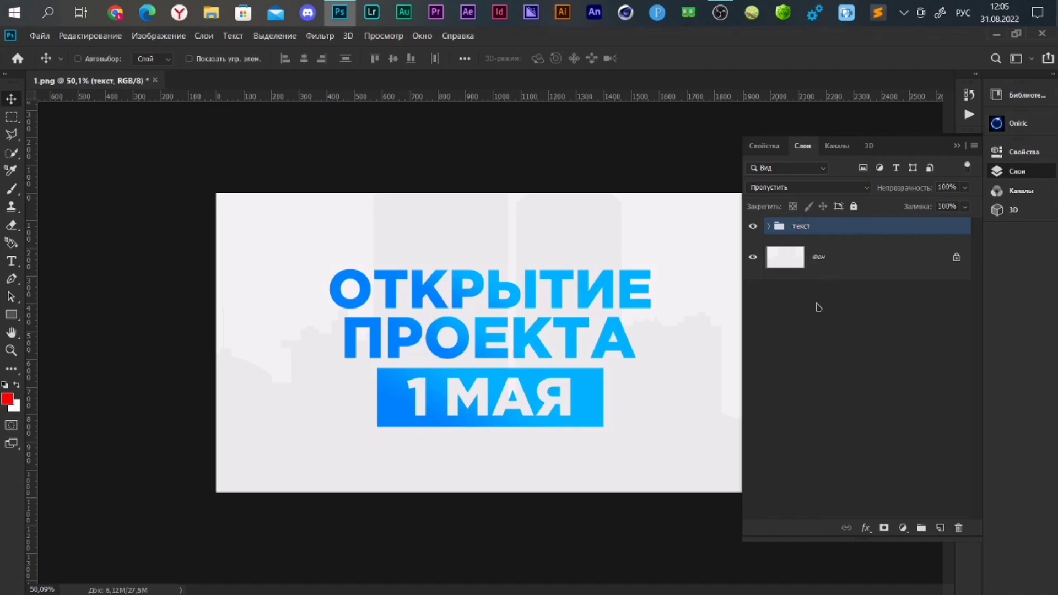
{"action": "left_click", "coordinate": [957, 147]}
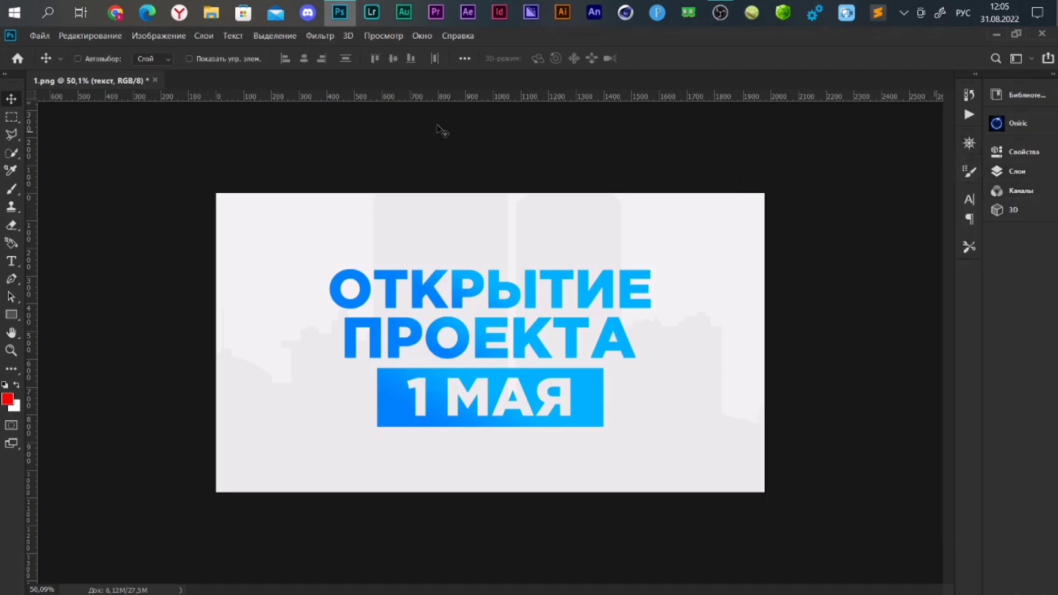
- Skew the текст group so the headline rises slightly to the right
{"action": "key", "text": "ctrl+t"}
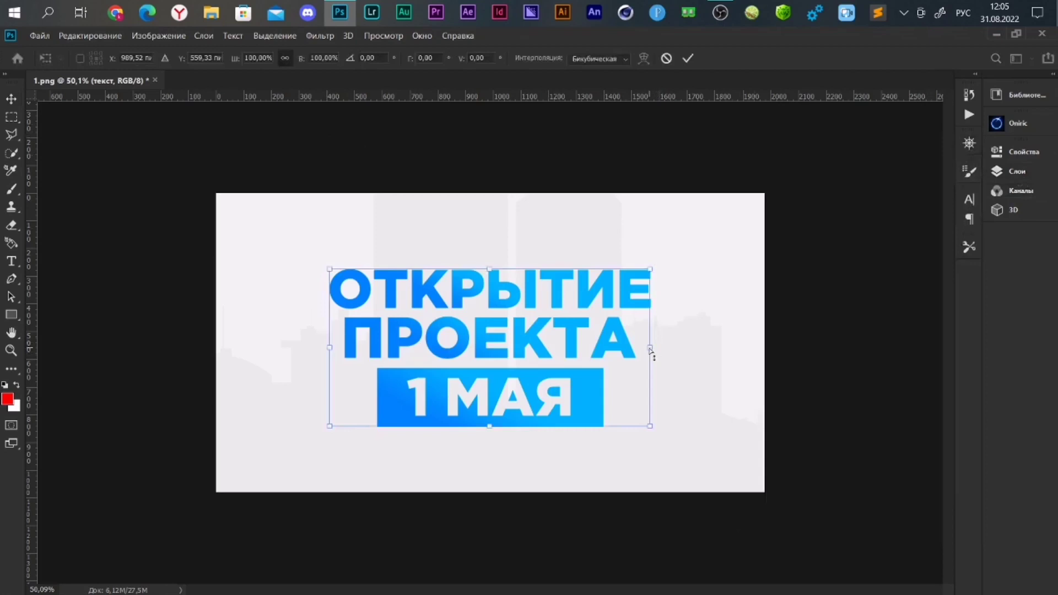
{"action": "left_click_drag", "start_coordinate": [651, 350], "coordinate": [660, 326]}
{"action": "left_click_drag", "start_coordinate": [496, 258], "coordinate": [505, 258]}
{"action": "left_click_drag", "start_coordinate": [549, 326], "coordinate": [540, 332]}
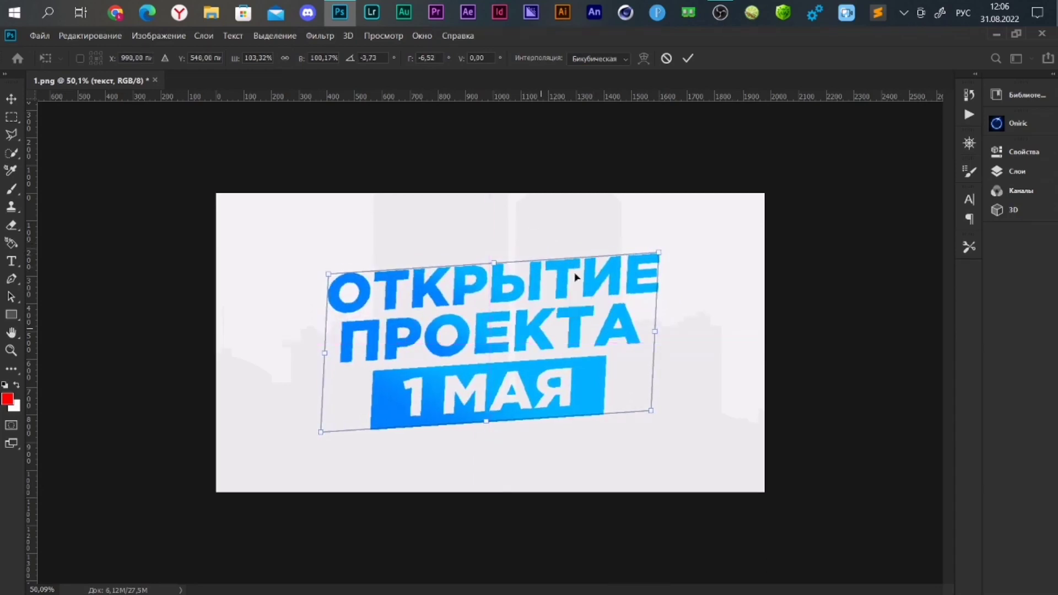
{"action": "left_click", "coordinate": [688, 59]}
{"action": "key", "text": "ctrl+minus"}
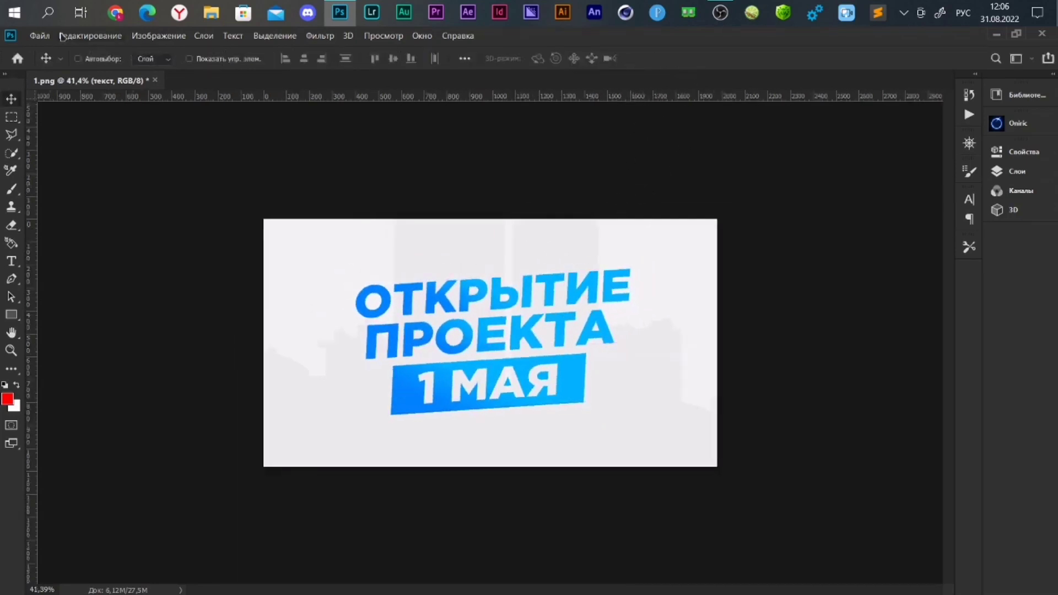
{"action": "left_click", "coordinate": [40, 35]}
- Open 2.png and copy its confetti and balloons layer into the banner
{"action": "left_click", "coordinate": [65, 66]}
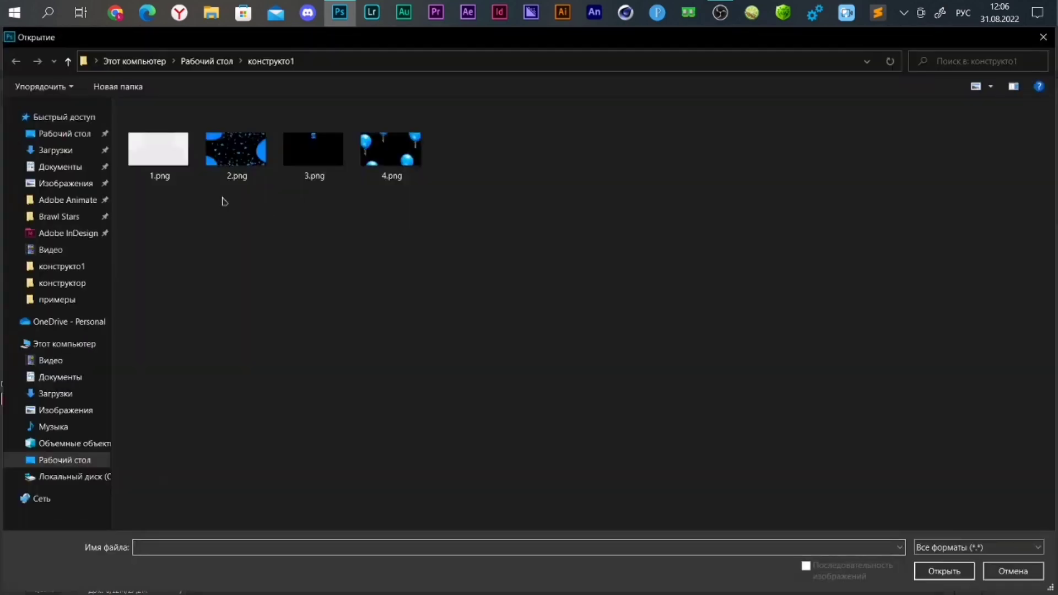
{"action": "left_click", "coordinate": [236, 150]}
{"action": "left_click", "coordinate": [927, 573]}
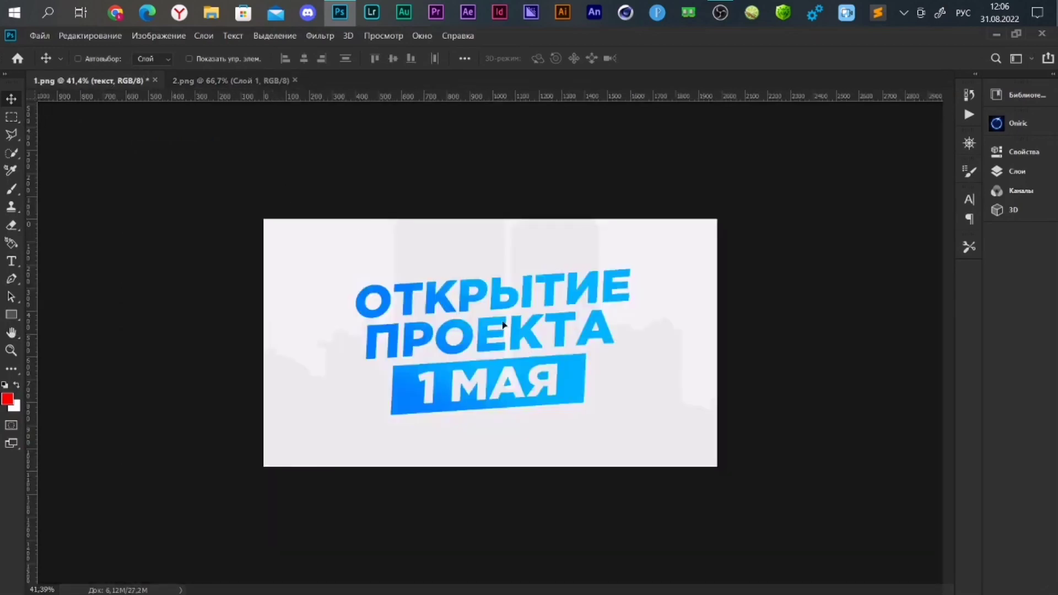
{"action": "left_click_drag", "start_coordinate": [113, 81], "coordinate": [359, 224]}
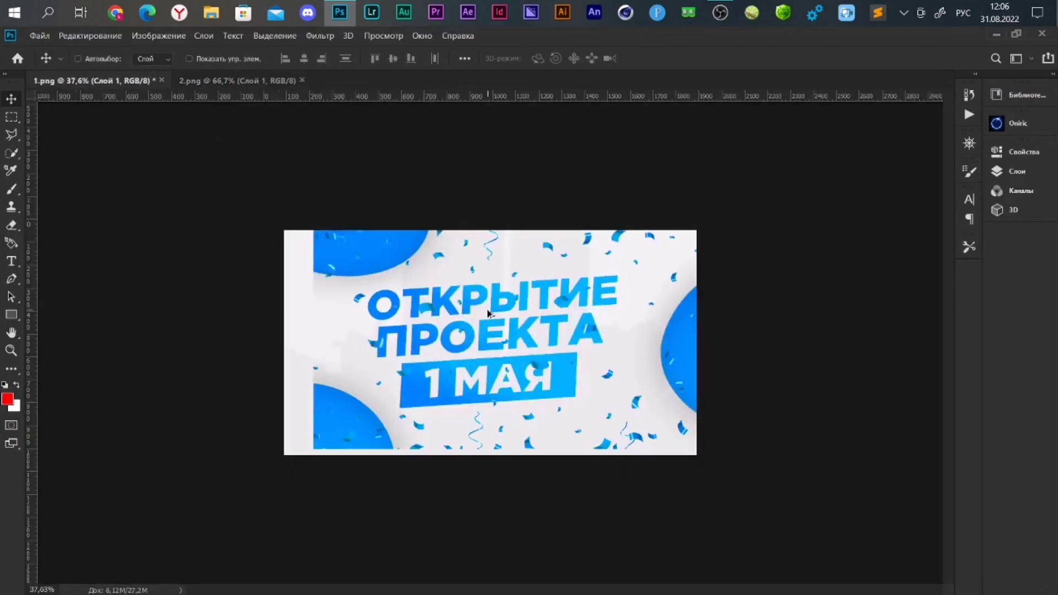
- Centre the confetti layer on the canvas and close 2.png
{"action": "key", "text": "ctrl+a"}
{"action": "left_click", "coordinate": [303, 59]}
{"action": "left_click", "coordinate": [393, 58]}
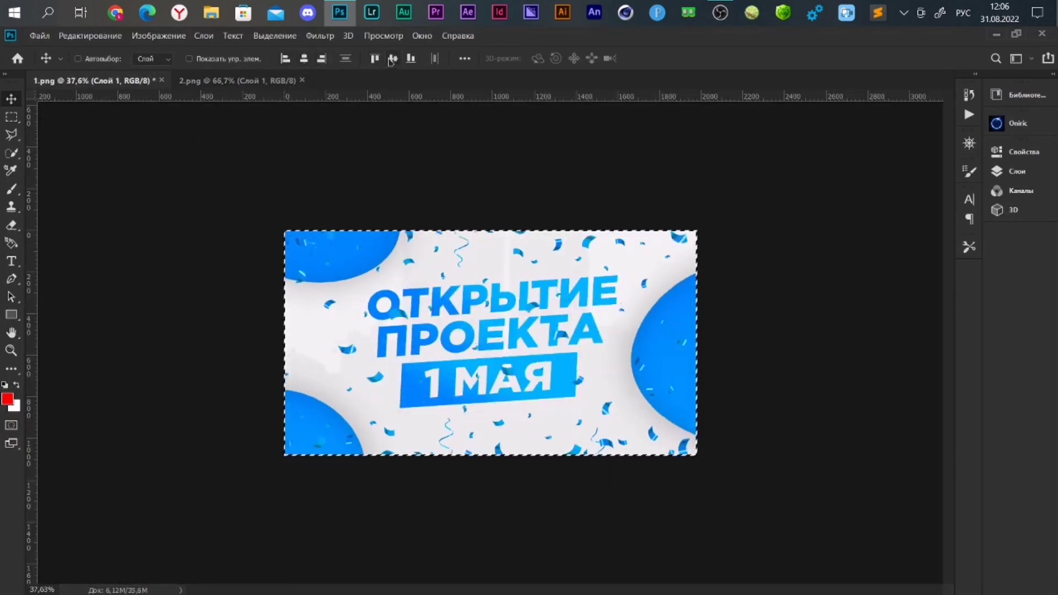
{"action": "key", "text": "ctrl+d"}
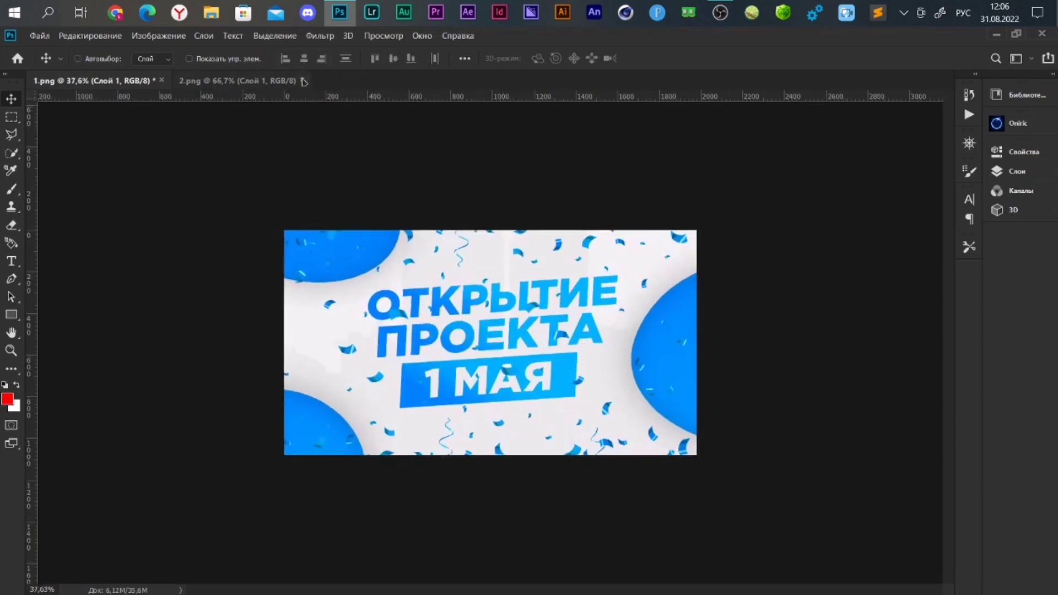
{"action": "left_click", "coordinate": [303, 81]}
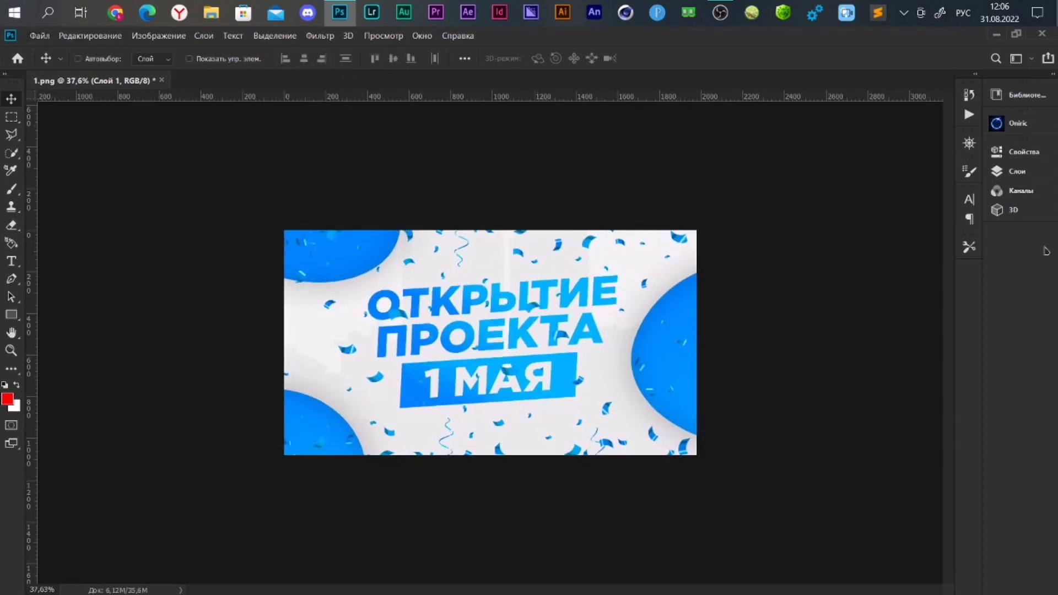
{"action": "left_click", "coordinate": [1017, 172]}
- Open 3.png and 4.png and copy the blue S logo into the banner
{"action": "left_click", "coordinate": [39, 36]}
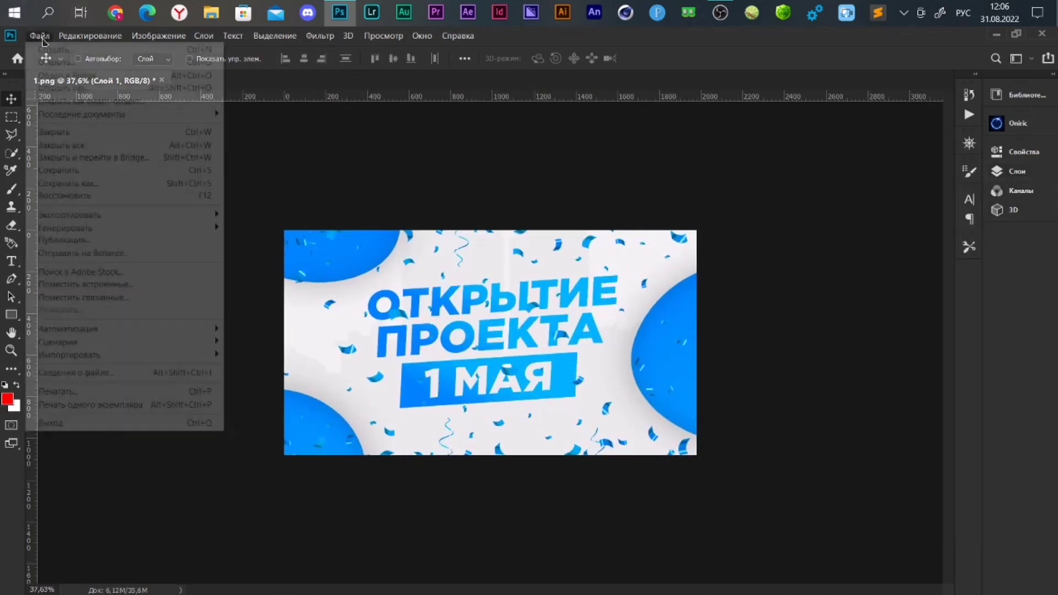
{"action": "left_click", "coordinate": [55, 62]}
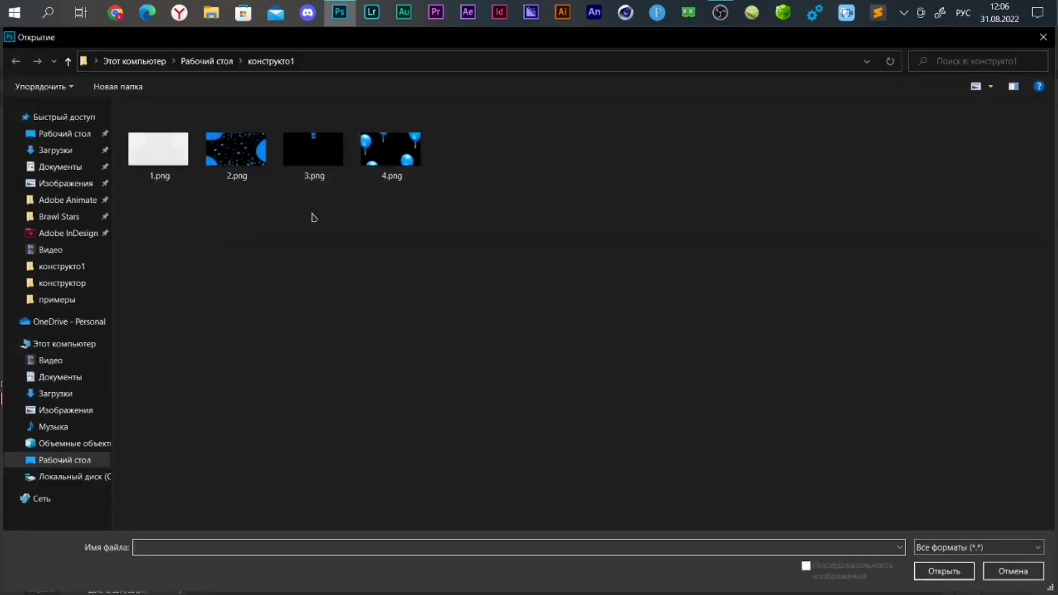
{"action": "left_click_drag", "start_coordinate": [312, 217], "coordinate": [430, 158]}
{"action": "left_click", "coordinate": [944, 571]}
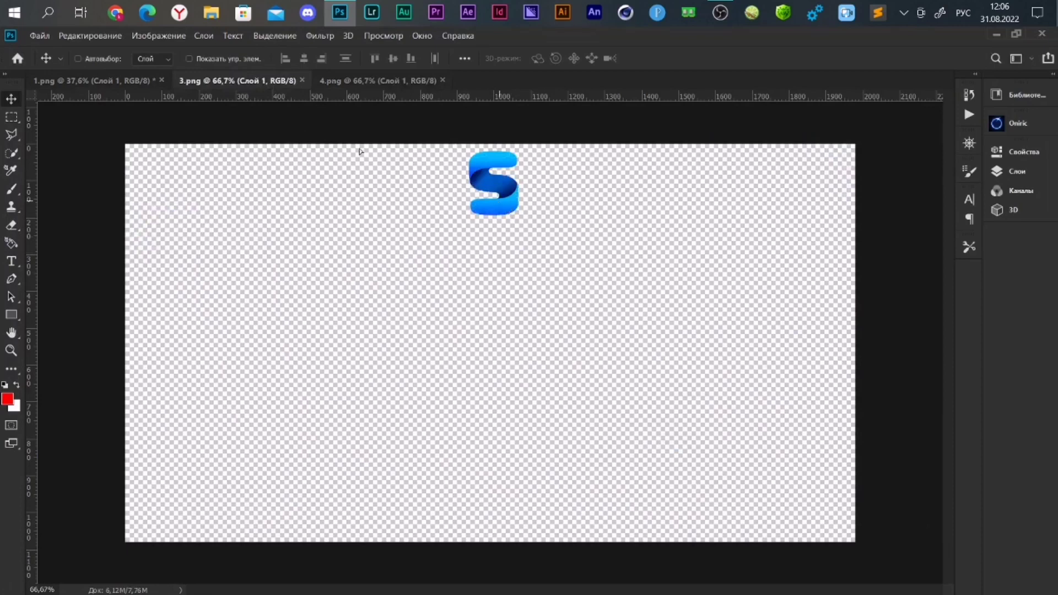
{"action": "left_click_drag", "start_coordinate": [360, 151], "coordinate": [495, 268]}
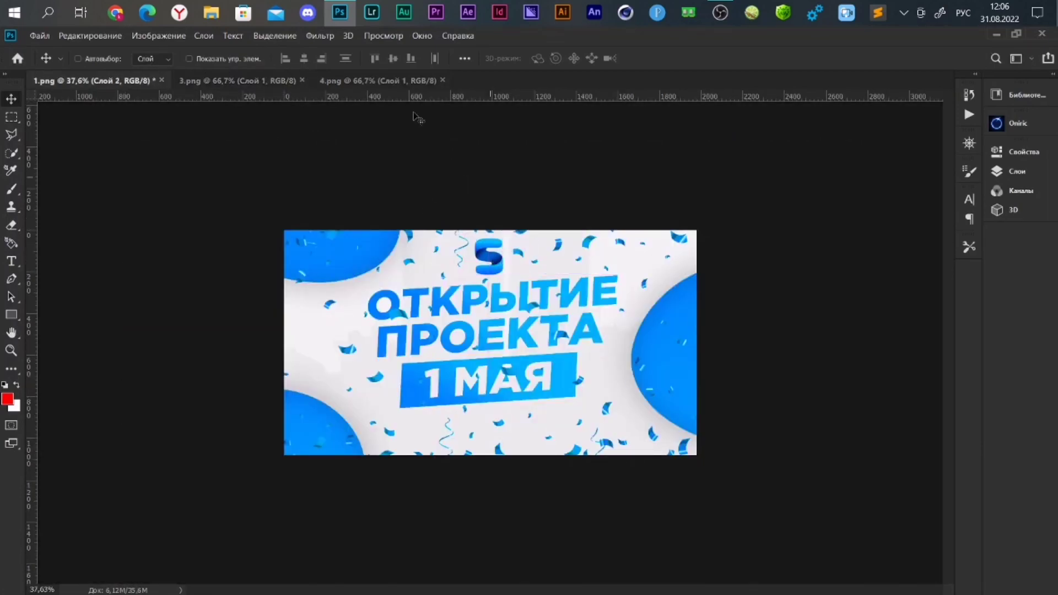
- Copy the 4.png balloons into the banner, centre them horizontally, and close 3.png
{"action": "left_click", "coordinate": [386, 83]}
{"action": "left_click_drag", "start_coordinate": [652, 446], "coordinate": [340, 262]}
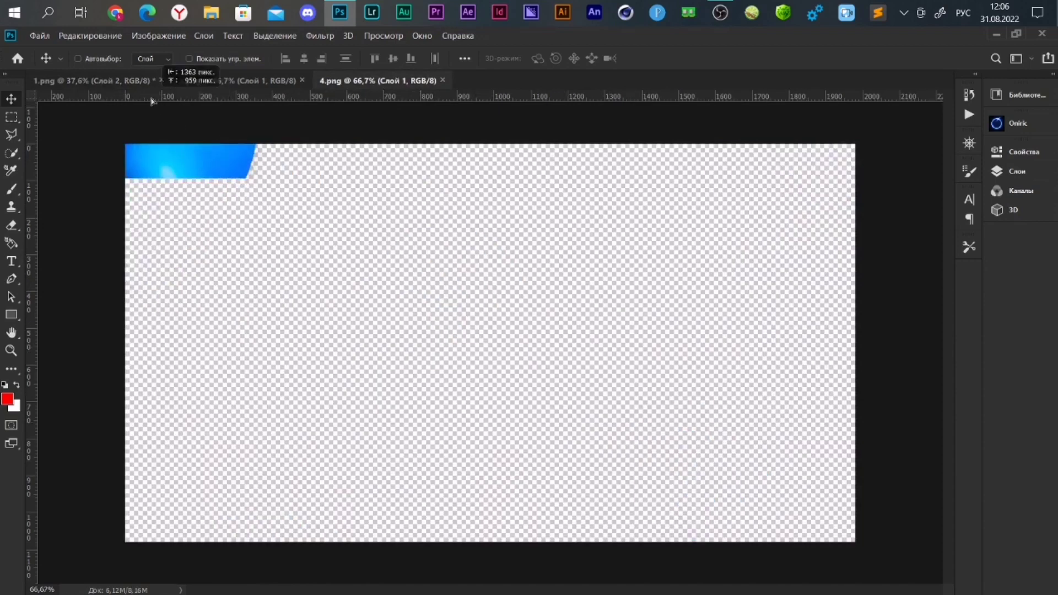
{"action": "key", "text": "ctrl+v"}
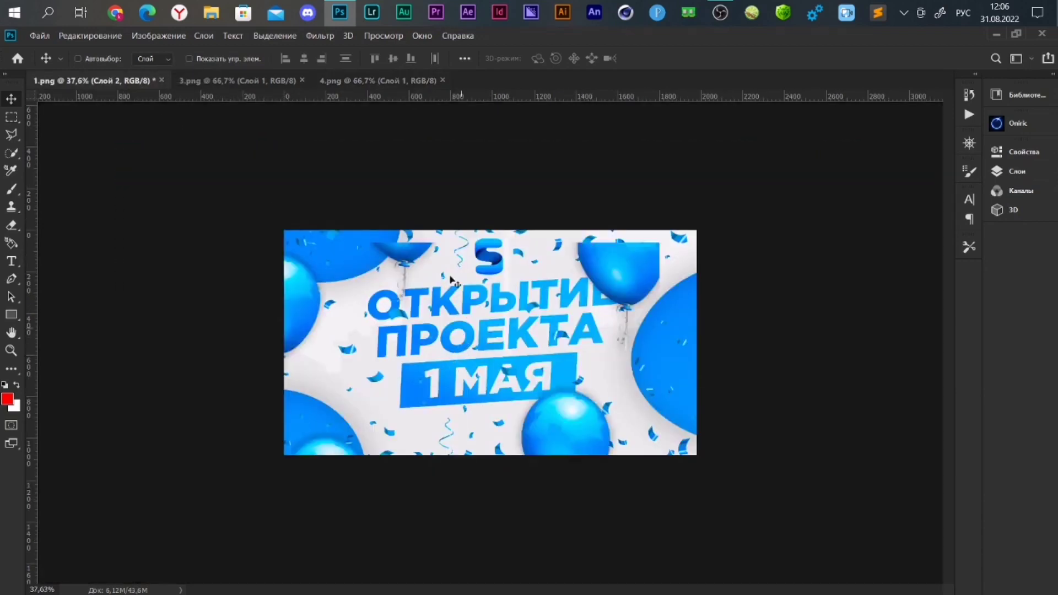
{"action": "key", "text": "ctrl+a"}
{"action": "left_click", "coordinate": [303, 59]}
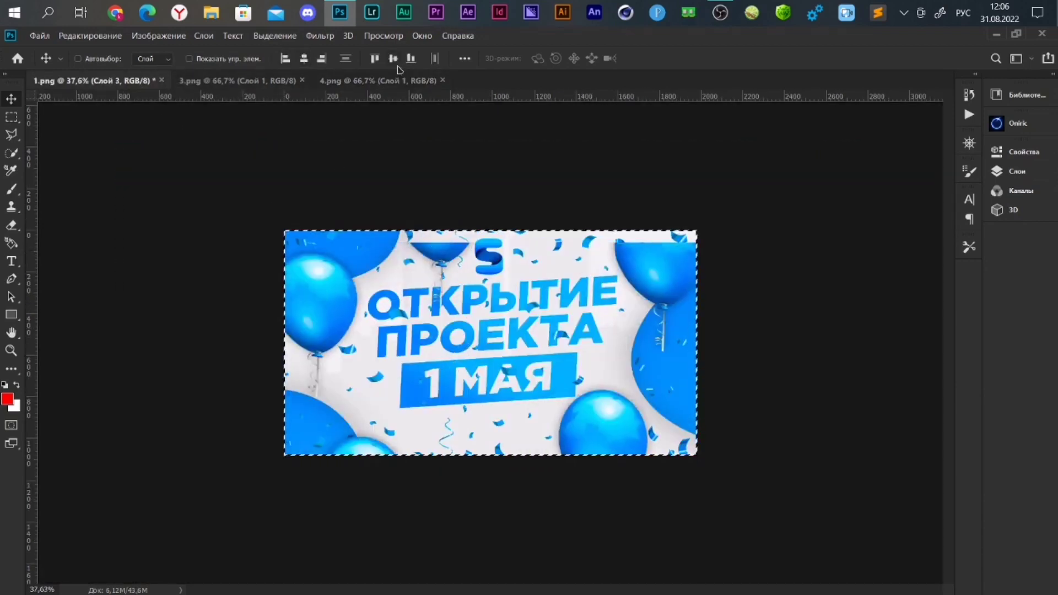
{"action": "key", "text": "ctrl+d"}
{"action": "left_click", "coordinate": [302, 81]}
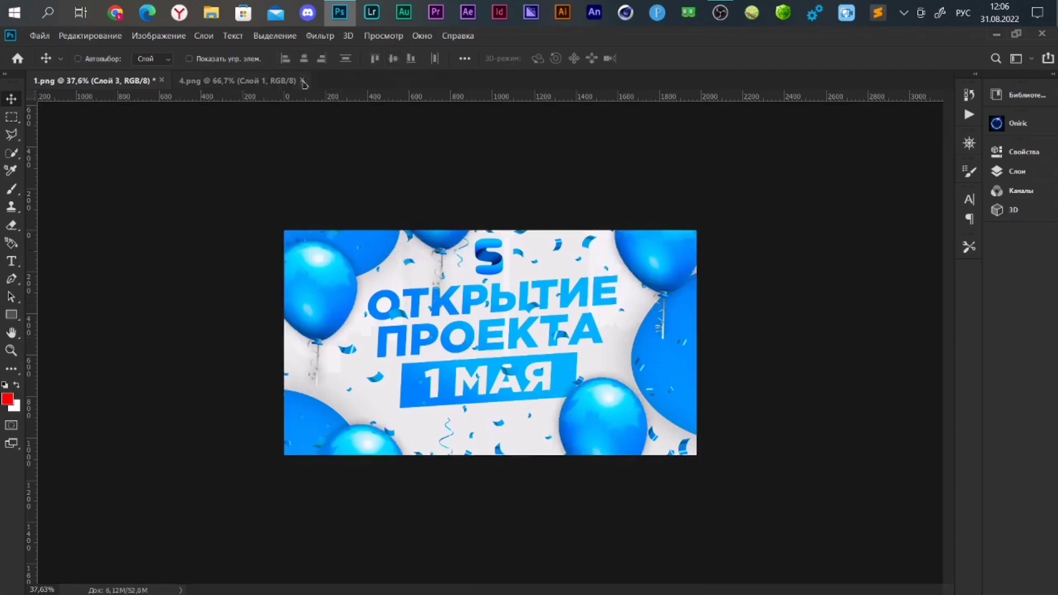
{"action": "left_click", "coordinate": [1015, 171]}
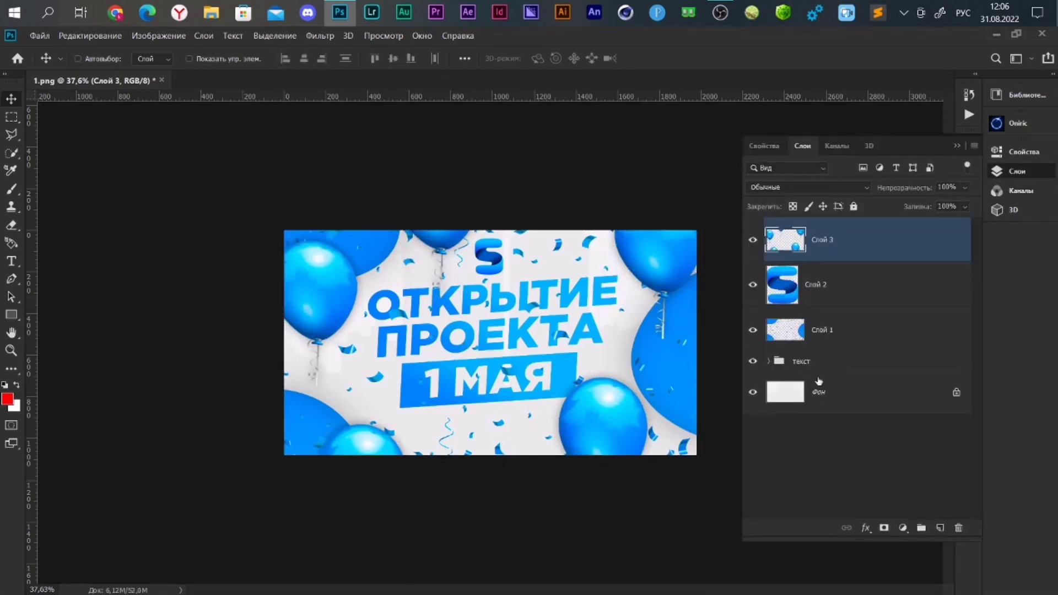
- Add a Brightness/Contrast adjustment with brightness 17 above the confetti layer Слой 1
{"action": "left_click", "coordinate": [806, 331]}
{"action": "left_click", "coordinate": [819, 248]}
{"action": "left_click", "coordinate": [842, 332]}
{"action": "left_click", "coordinate": [903, 528]}
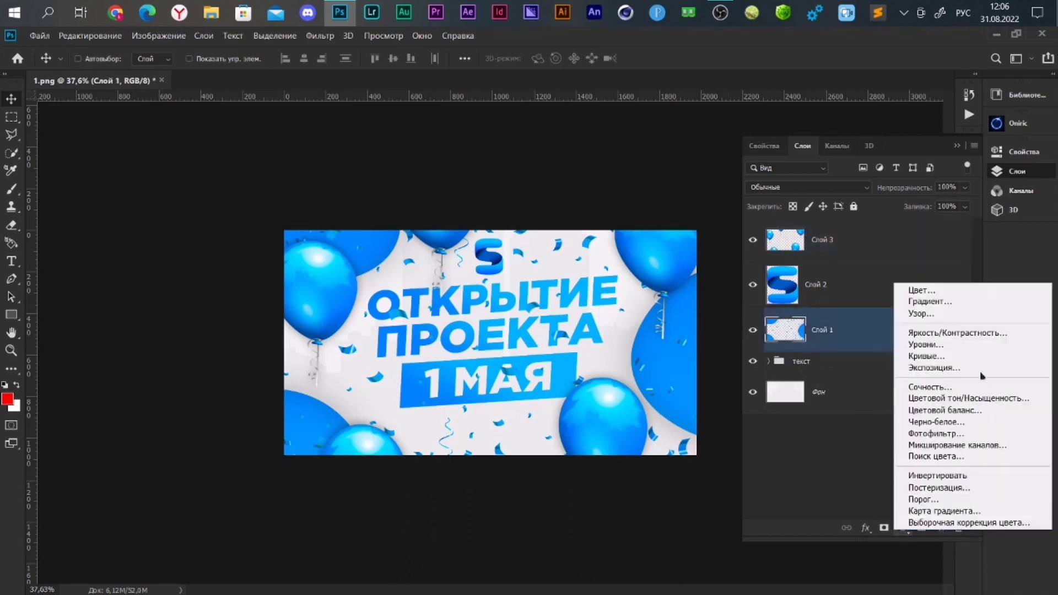
{"action": "left_click", "coordinate": [948, 335]}
{"action": "mouse_move", "coordinate": [858, 230]}
{"action": "left_mouse_down"}
{"action": "mouse_move", "coordinate": [875, 233]}
{"action": "mouse_move", "coordinate": [853, 231]}
{"action": "mouse_move", "coordinate": [866, 230]}
{"action": "mouse_move", "coordinate": [844, 258]}
{"action": "left_mouse_up"}
{"action": "left_click", "coordinate": [1017, 170]}
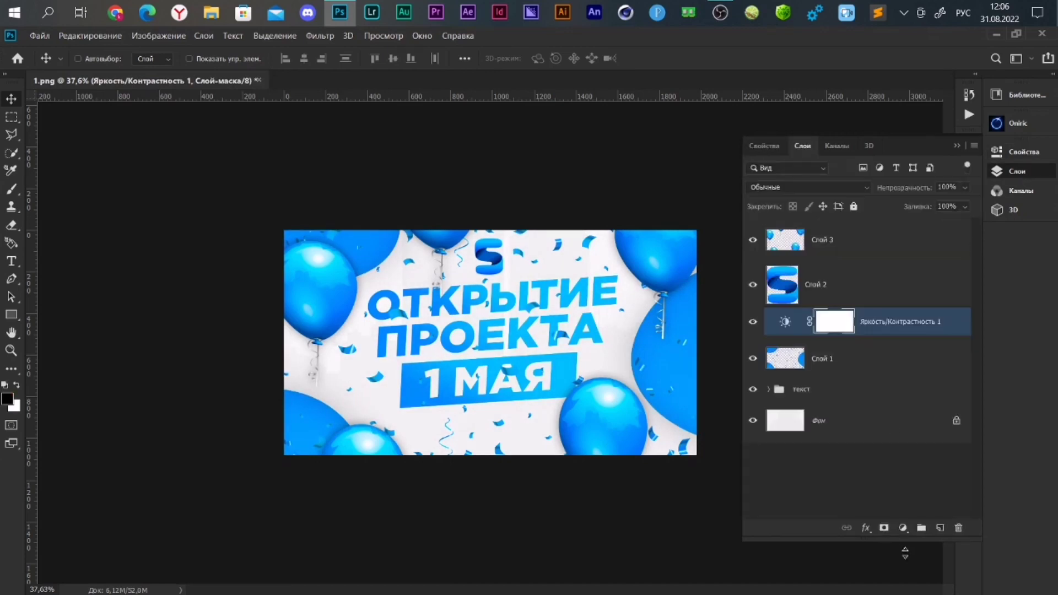
- Add a Vibrance adjustment with vibrance +13
{"action": "left_click", "coordinate": [904, 530]}
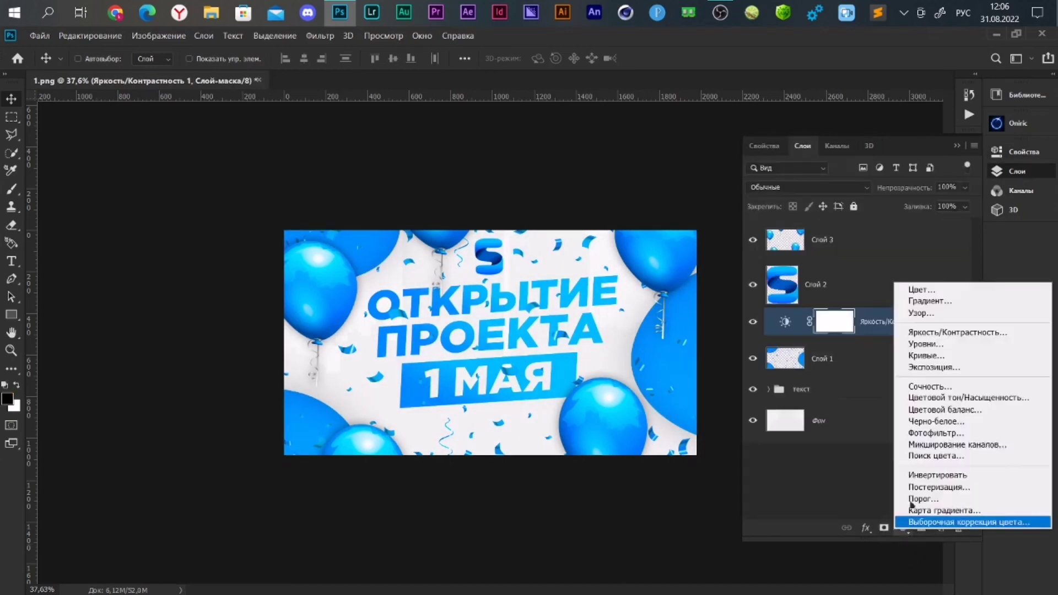
{"action": "left_click", "coordinate": [936, 389]}
{"action": "mouse_move", "coordinate": [858, 205]}
{"action": "left_mouse_down"}
{"action": "mouse_move", "coordinate": [870, 205]}
{"action": "mouse_move", "coordinate": [871, 232]}
{"action": "left_mouse_up"}
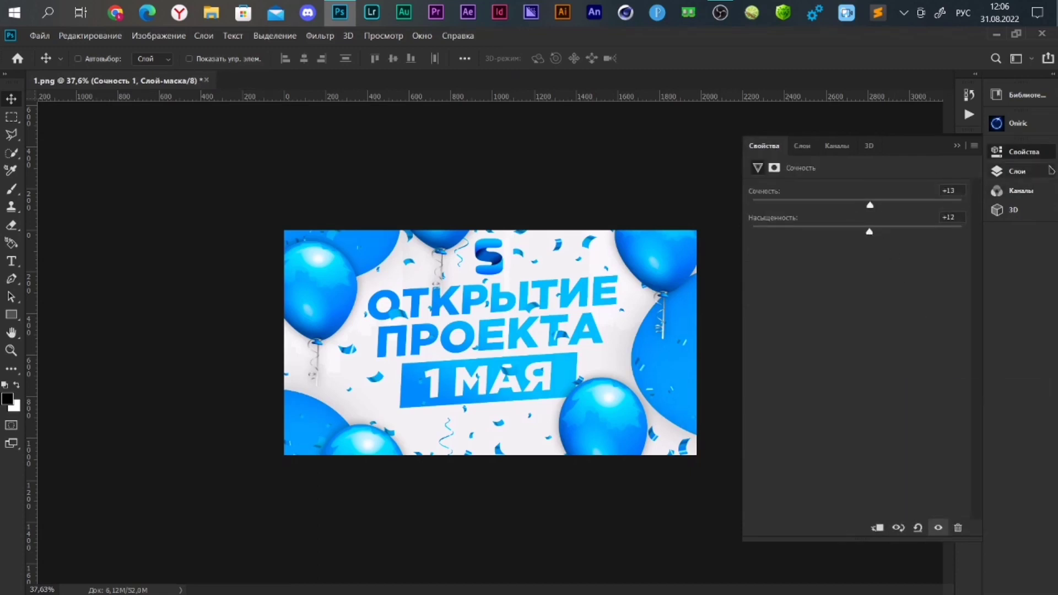
{"action": "left_click", "coordinate": [1047, 174]}
{"action": "left_click", "coordinate": [1044, 173]}
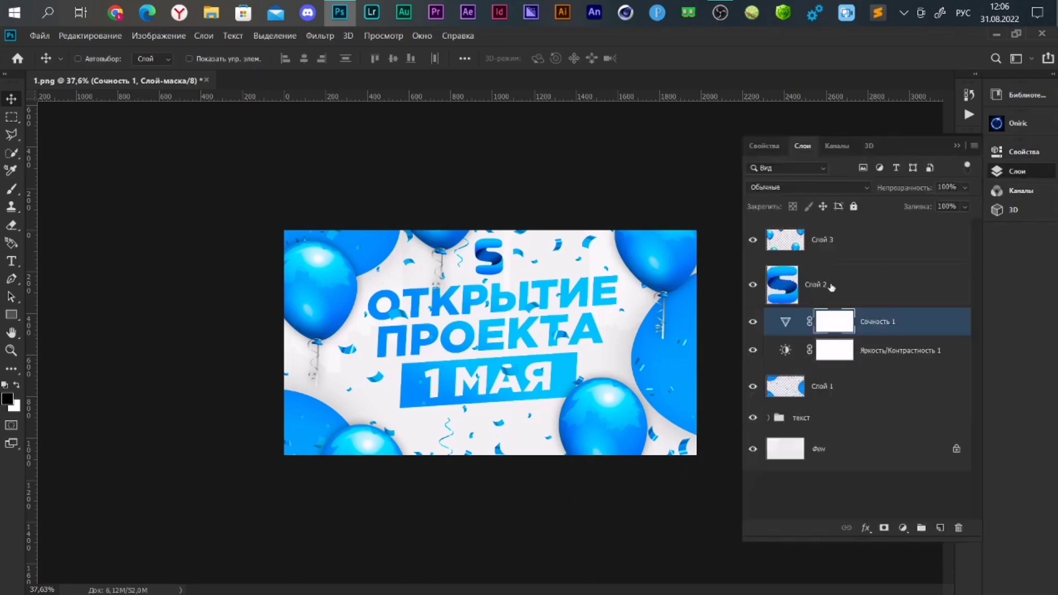
- Create an empty new layer above Слой 3 at the top of the stack
{"action": "left_click", "coordinate": [846, 245]}
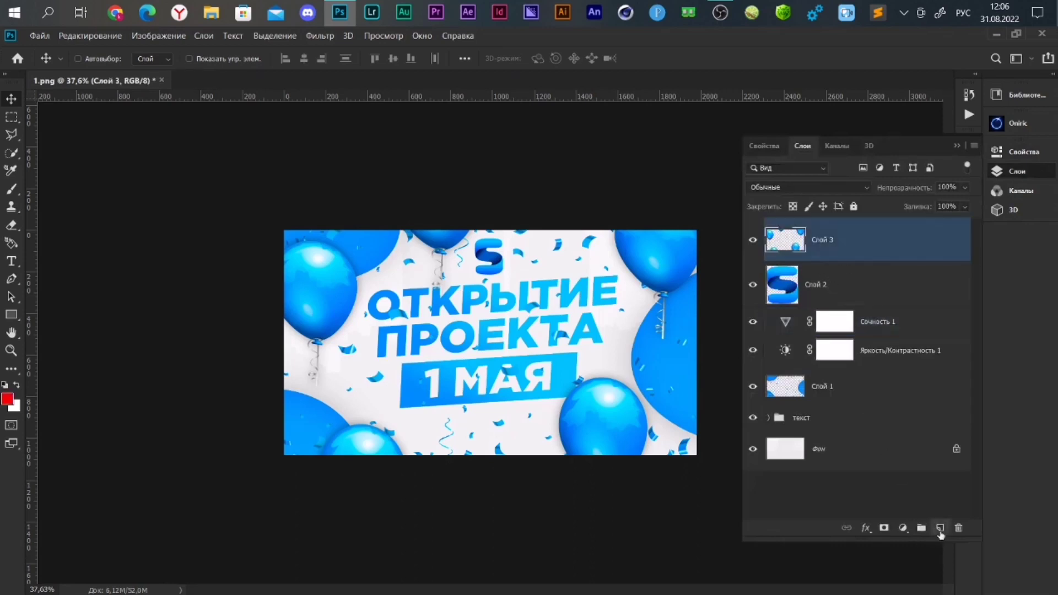
{"action": "left_click", "coordinate": [940, 528]}
{"action": "left_click", "coordinate": [958, 147]}
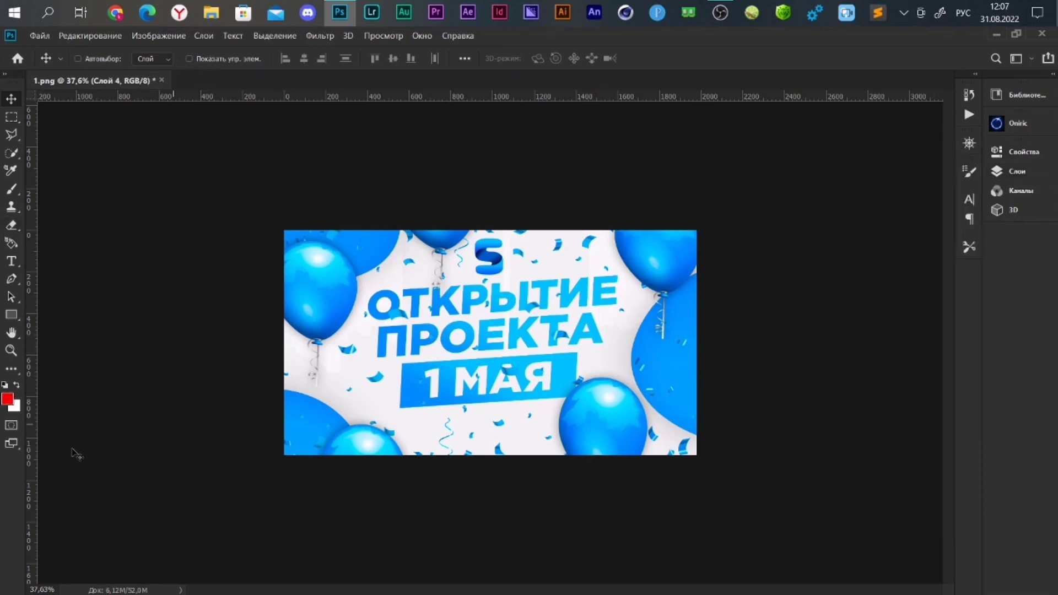
- Set the foreground colour to light cyan #8ce6ff and enlarge a soft round brush
{"action": "left_click", "coordinate": [8, 401]}
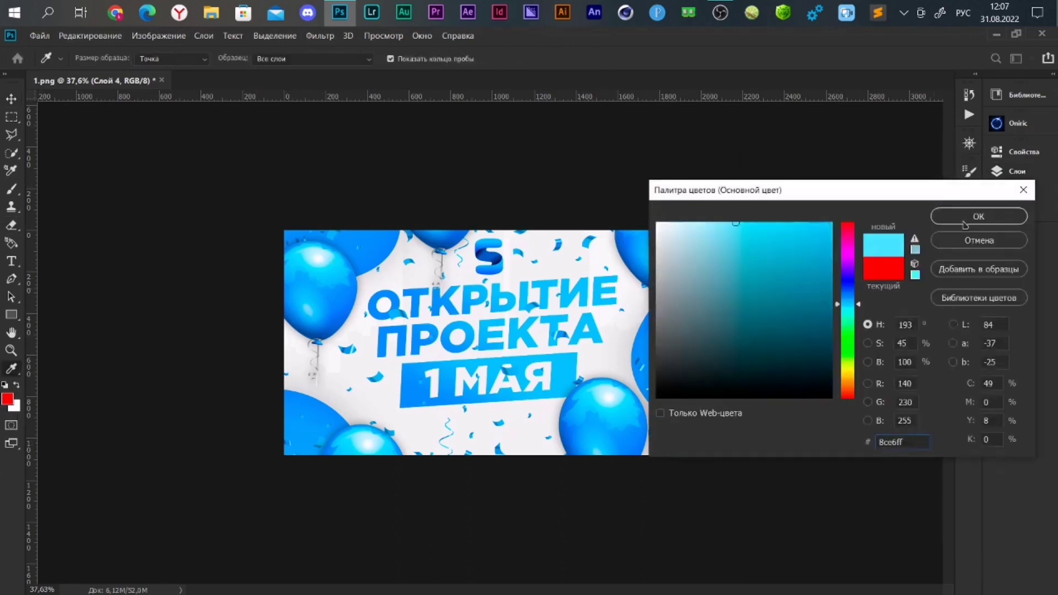
{"action": "left_click", "coordinate": [978, 215]}
{"action": "key", "text": "b"}
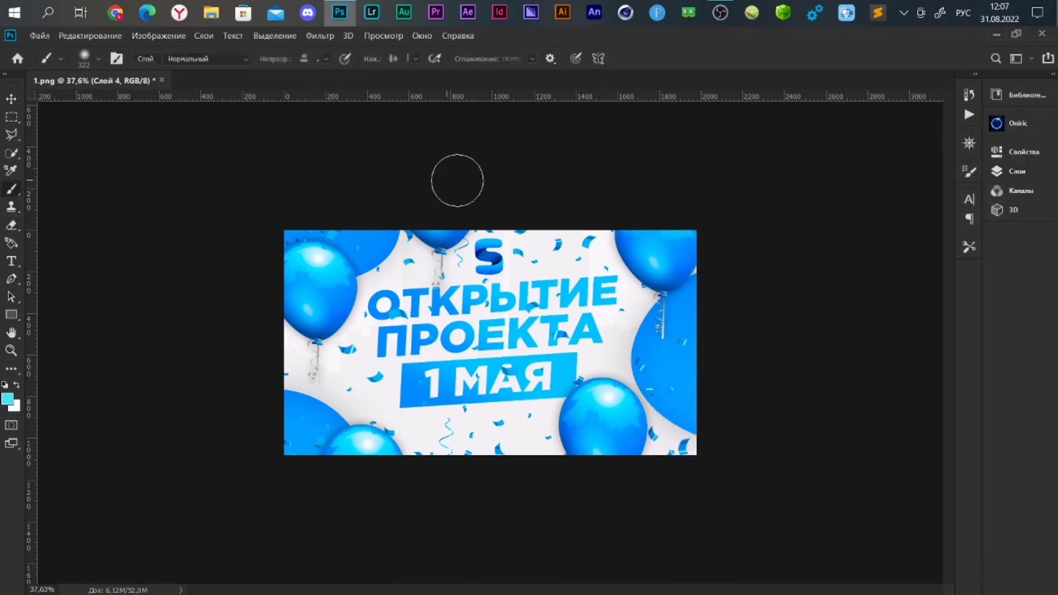
{"action": "right_click", "coordinate": [390, 193]}
{"action": "right_click", "coordinate": [589, 359]}
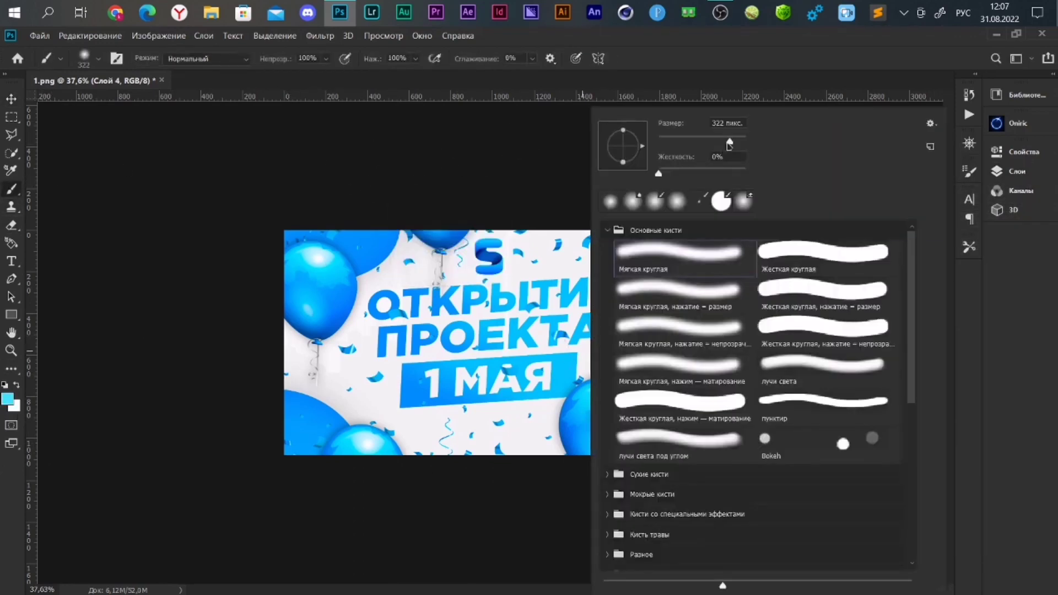
{"action": "left_click_drag", "start_coordinate": [729, 142], "coordinate": [742, 141]}
{"action": "key", "text": "Return"}
{"action": "scroll", "coordinate": [383, 160], "scroll_direction": "down", "scroll_amount": 2}
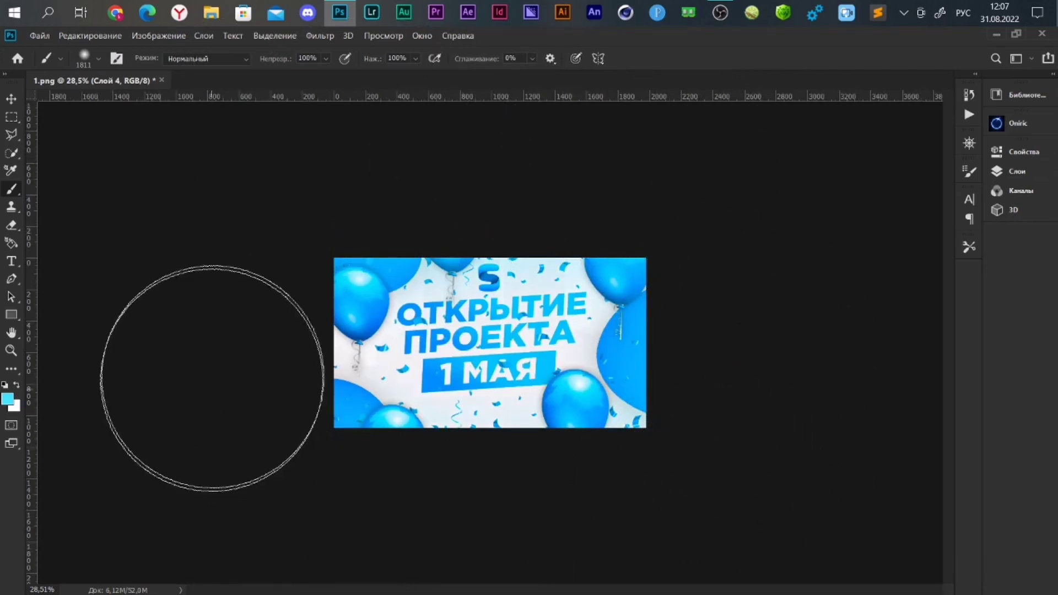
- Add empty layer Слой 5 on top and reset colours to black and white
{"action": "left_click", "coordinate": [11, 98]}
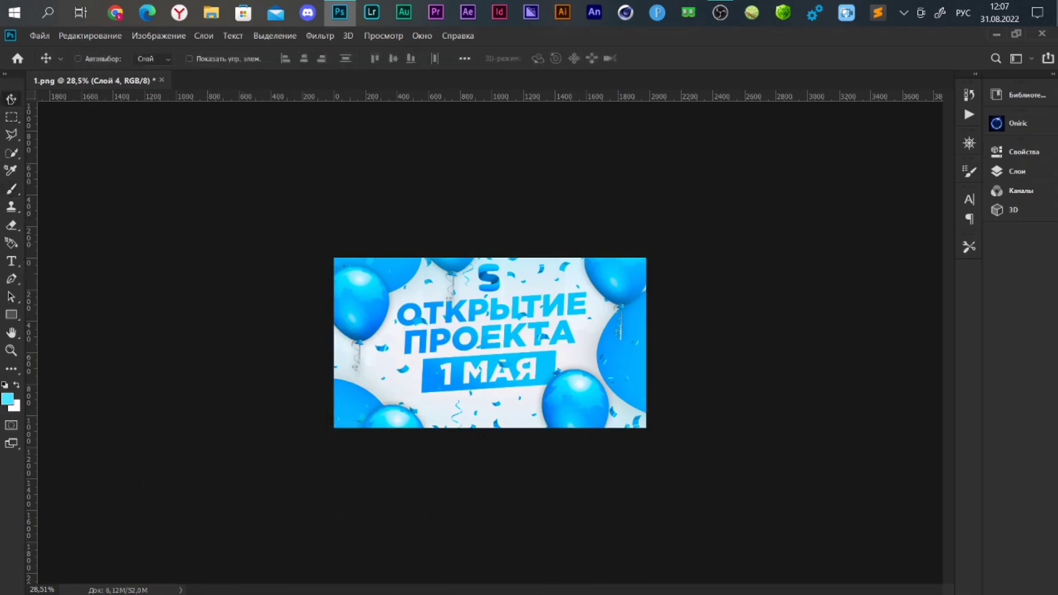
{"action": "key", "text": "ctrl+plus"}
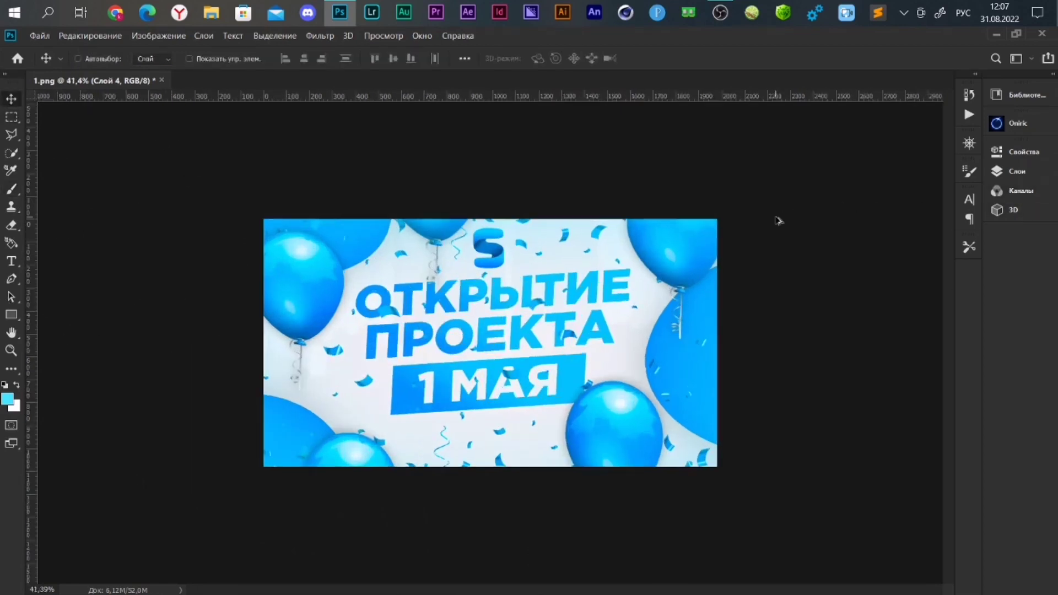
{"action": "left_click", "coordinate": [1015, 172]}
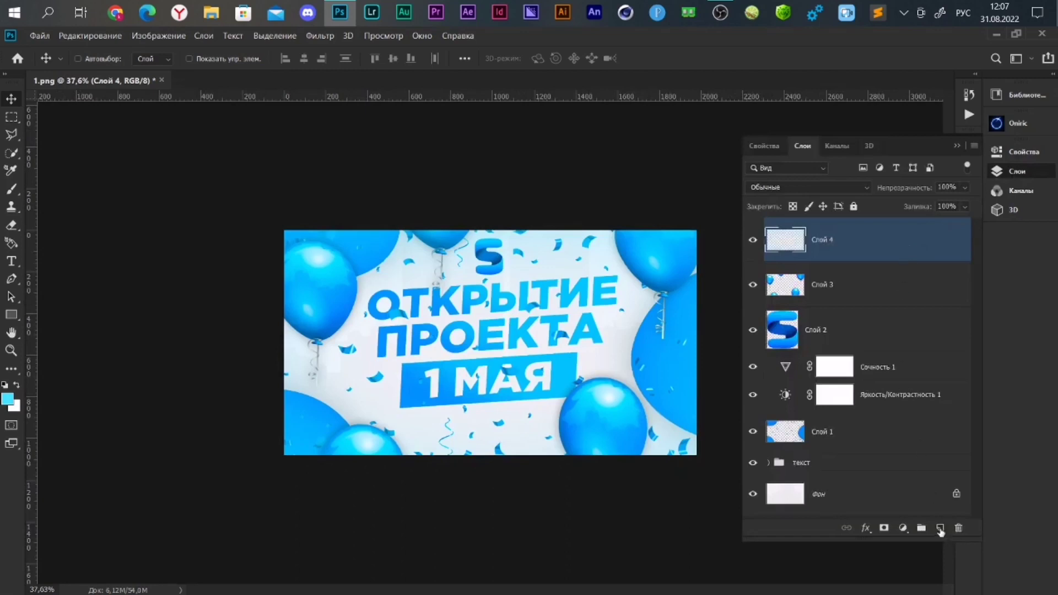
{"action": "left_click", "coordinate": [940, 528]}
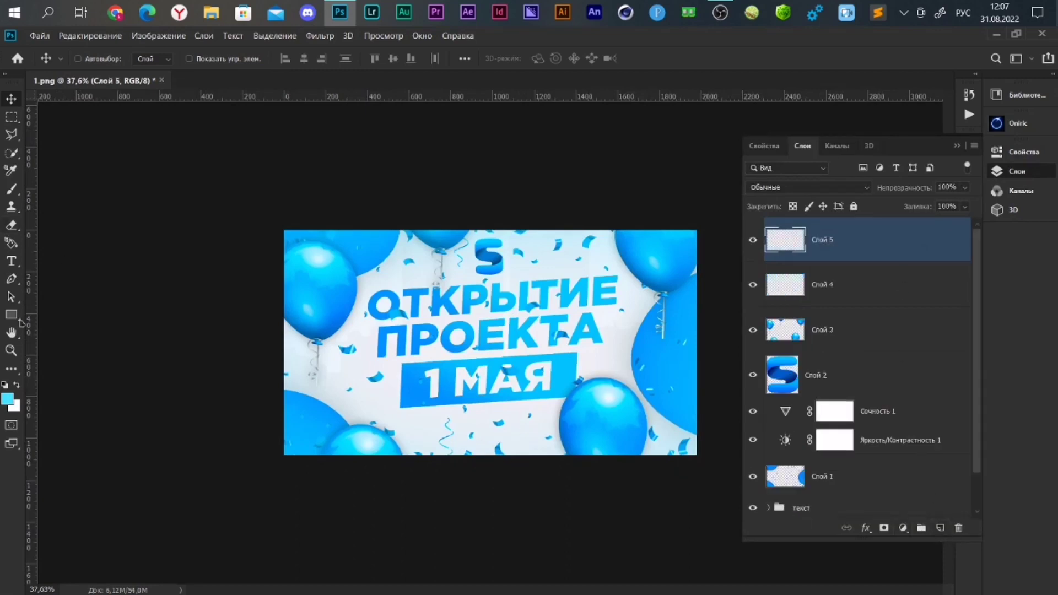
{"action": "key", "text": "d"}
{"action": "left_click", "coordinate": [11, 189]}
{"action": "scroll", "coordinate": [349, 559], "scroll_direction": "down", "scroll_amount": 1}
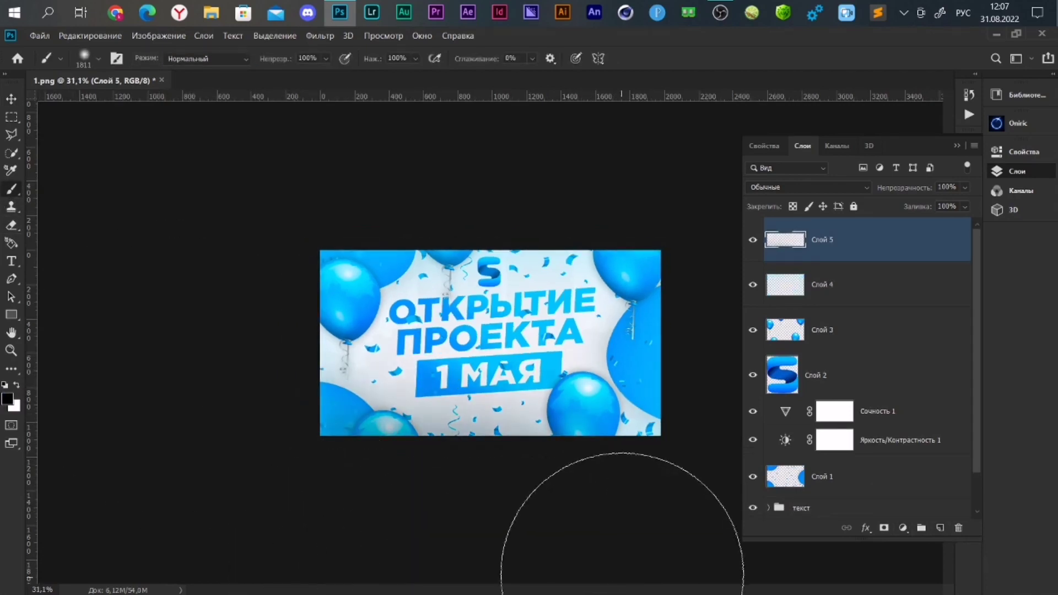
{"action": "scroll", "coordinate": [63, 203], "scroll_direction": "up", "scroll_amount": 1}
- Select every layer and merge them into one background layer with Ctrl+E
{"action": "left_click", "coordinate": [11, 99]}
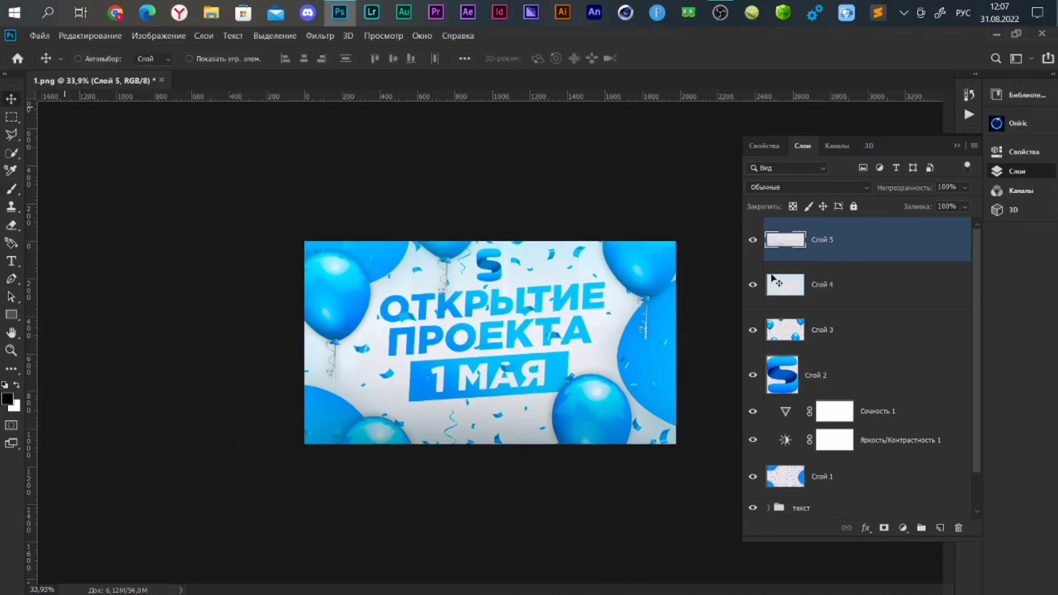
{"action": "scroll", "coordinate": [895, 432], "scroll_direction": "down", "scroll_amount": 2}
{"action": "left_click", "coordinate": [912, 506], "text": "shift"}
{"action": "key", "text": "ctrl+e"}
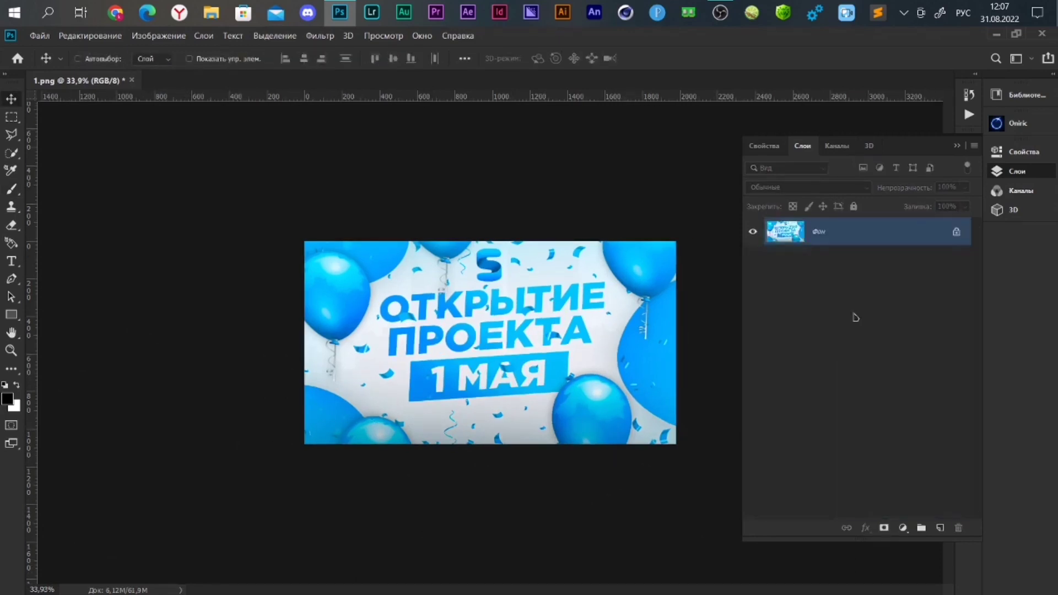
{"action": "scroll", "coordinate": [605, 273], "scroll_direction": "up", "scroll_amount": 3}
{"action": "scroll", "coordinate": [645, 251], "scroll_direction": "down", "scroll_amount": 1}
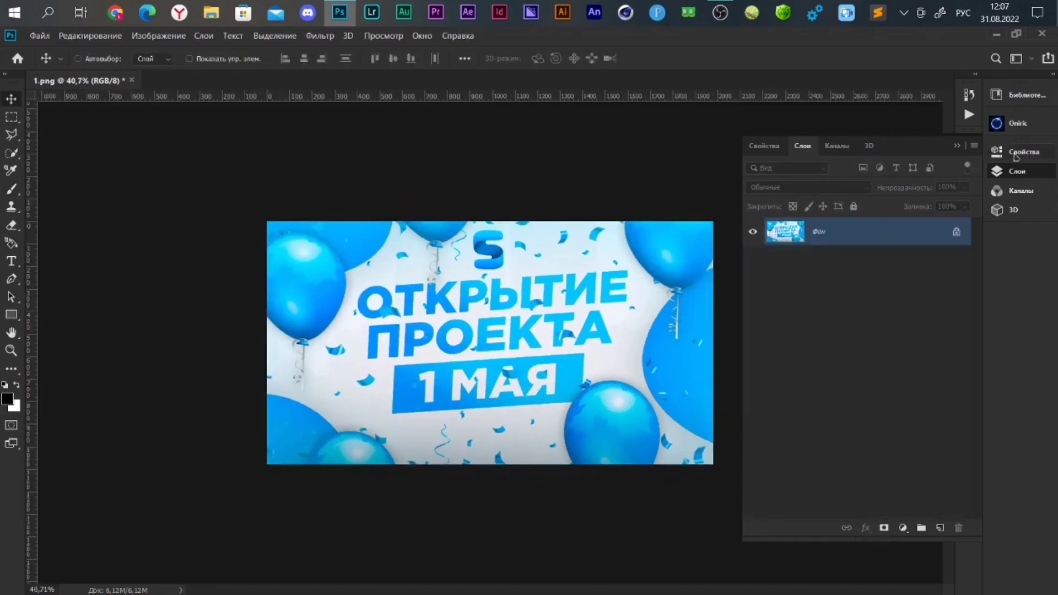
{"action": "left_click", "coordinate": [957, 147]}
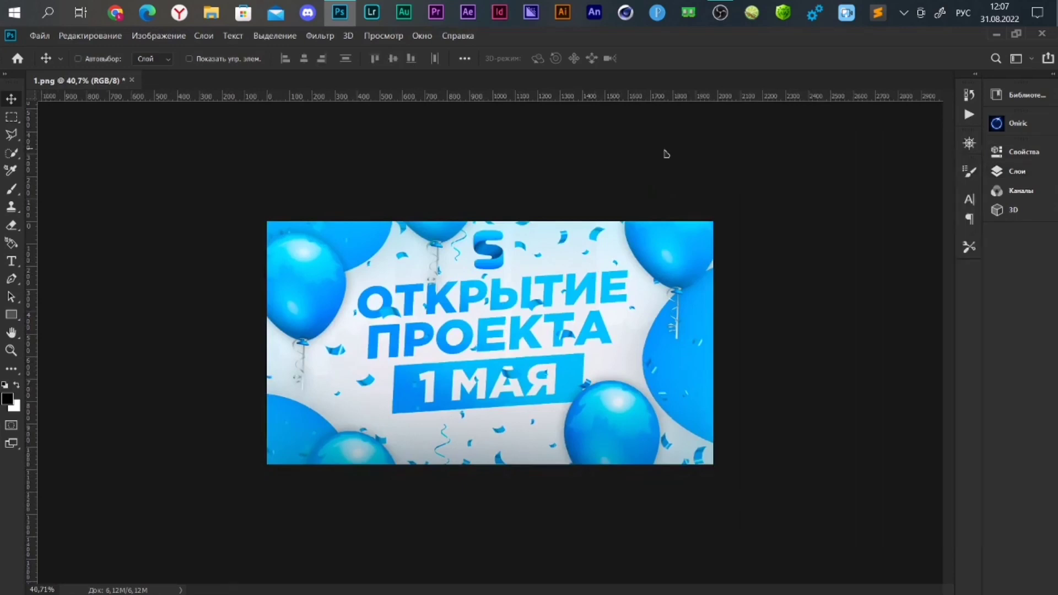
- Run Analog Efex Pro 2, lowering Contrast and raising Saturation and Brightness
{"action": "left_click", "coordinate": [325, 35]}
{"action": "mouse_move", "coordinate": [339, 329]}
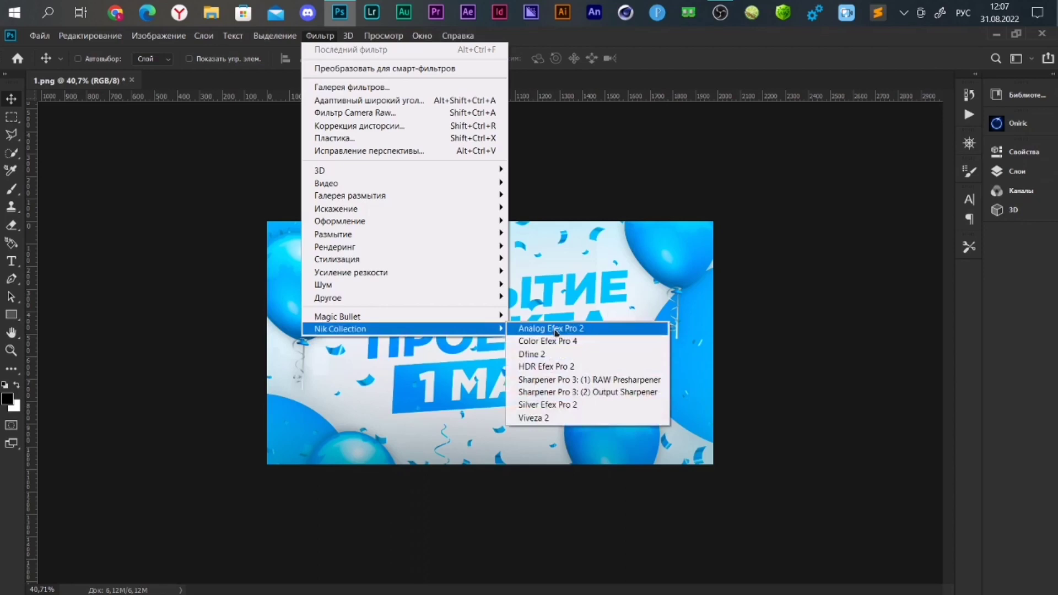
{"action": "left_click", "coordinate": [556, 329]}
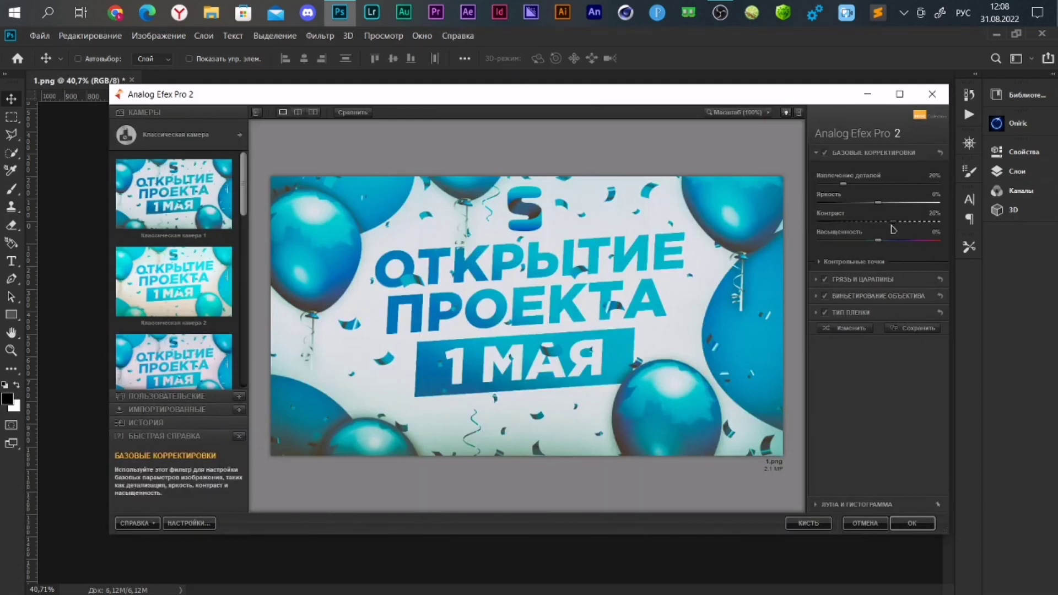
{"action": "left_click_drag", "start_coordinate": [892, 225], "coordinate": [878, 232]}
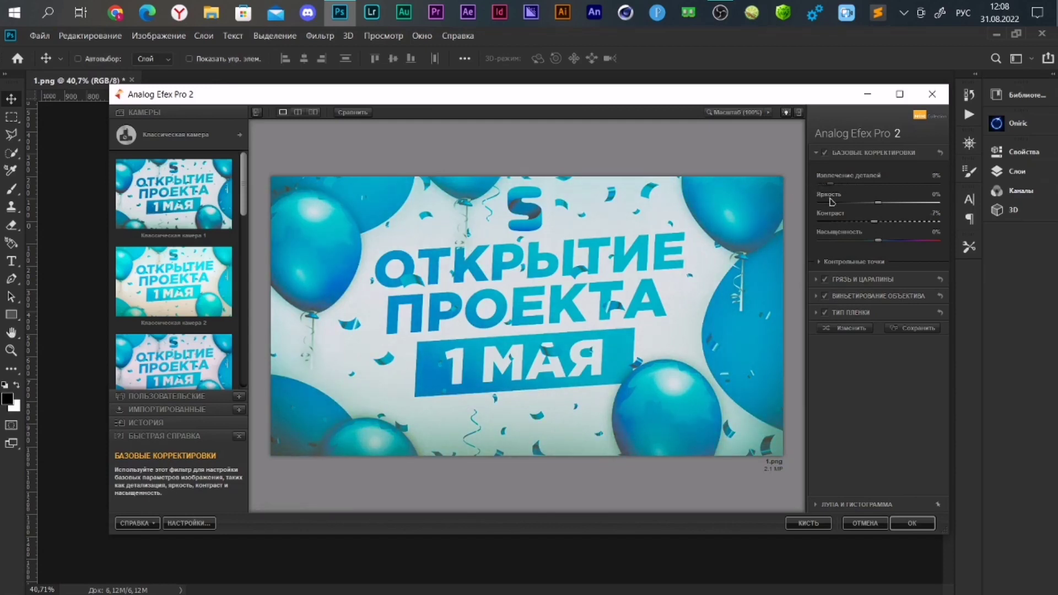
{"action": "left_click_drag", "start_coordinate": [884, 243], "coordinate": [897, 248]}
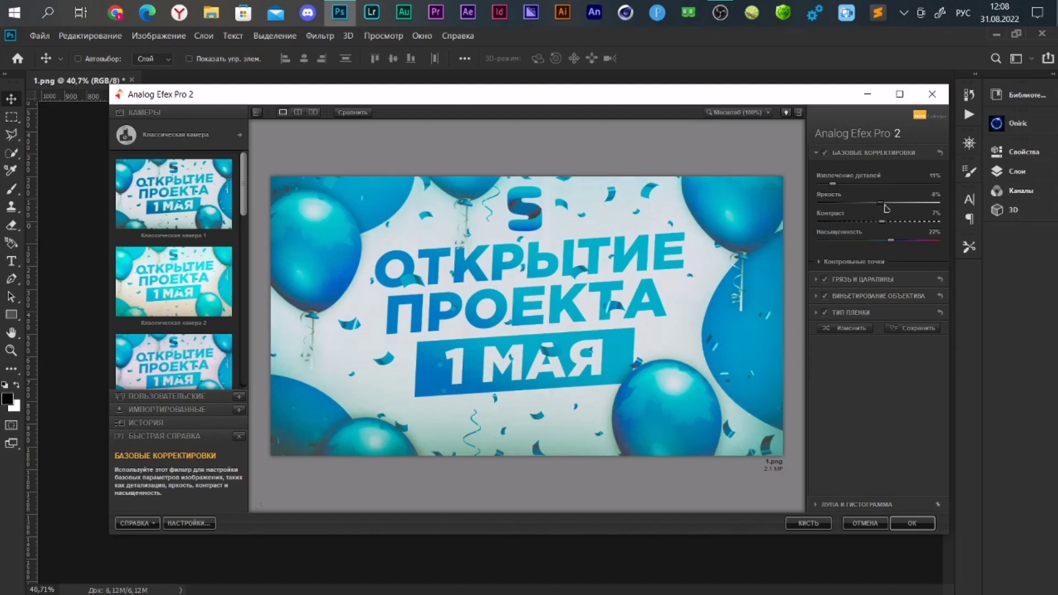
{"action": "left_click_drag", "start_coordinate": [882, 203], "coordinate": [889, 203]}
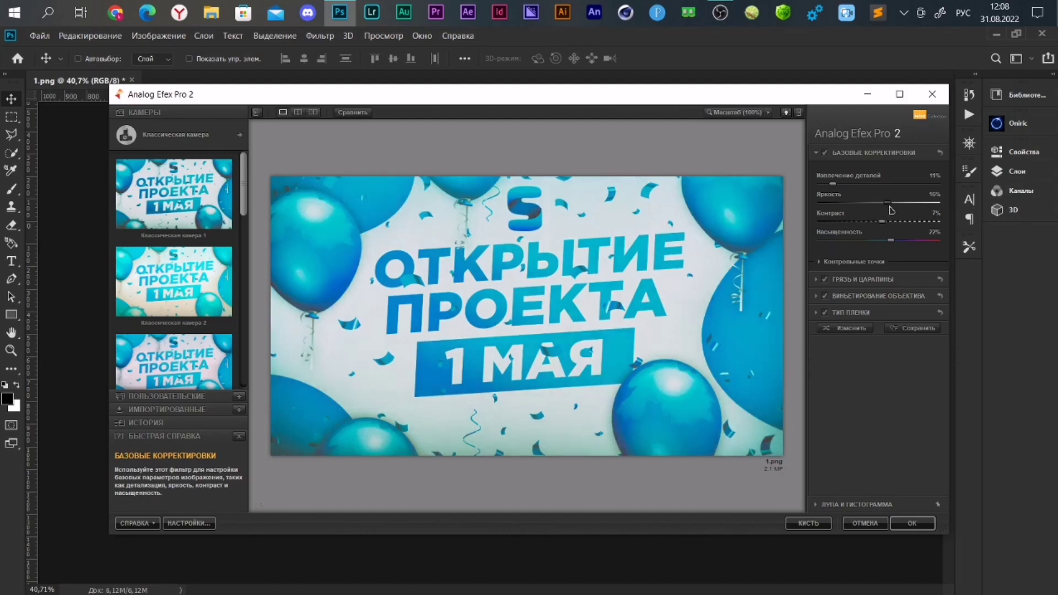
- Confirm Analog Efex Pro 2 so the flattened banner gets its softer teal tone
{"action": "left_click", "coordinate": [912, 520]}
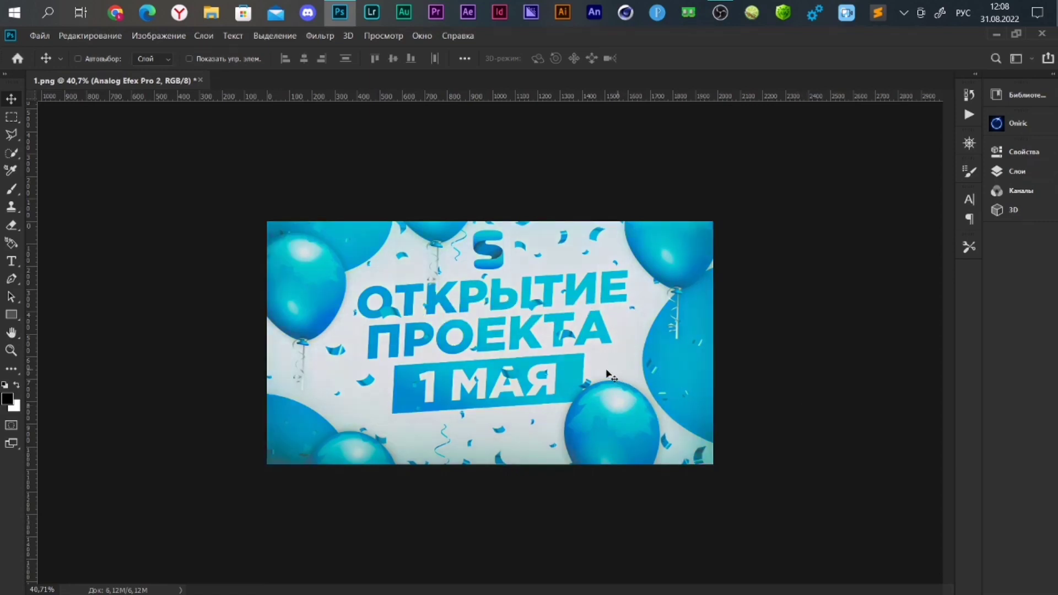
{"action": "scroll", "coordinate": [606, 374], "scroll_direction": "up", "scroll_amount": 3}
{"action": "scroll", "coordinate": [606, 373], "scroll_direction": "up", "scroll_amount": 2}
{"action": "scroll", "coordinate": [607, 374], "scroll_direction": "down", "scroll_amount": 3}
{"action": "scroll", "coordinate": [606, 373], "scroll_direction": "down", "scroll_amount": 1}
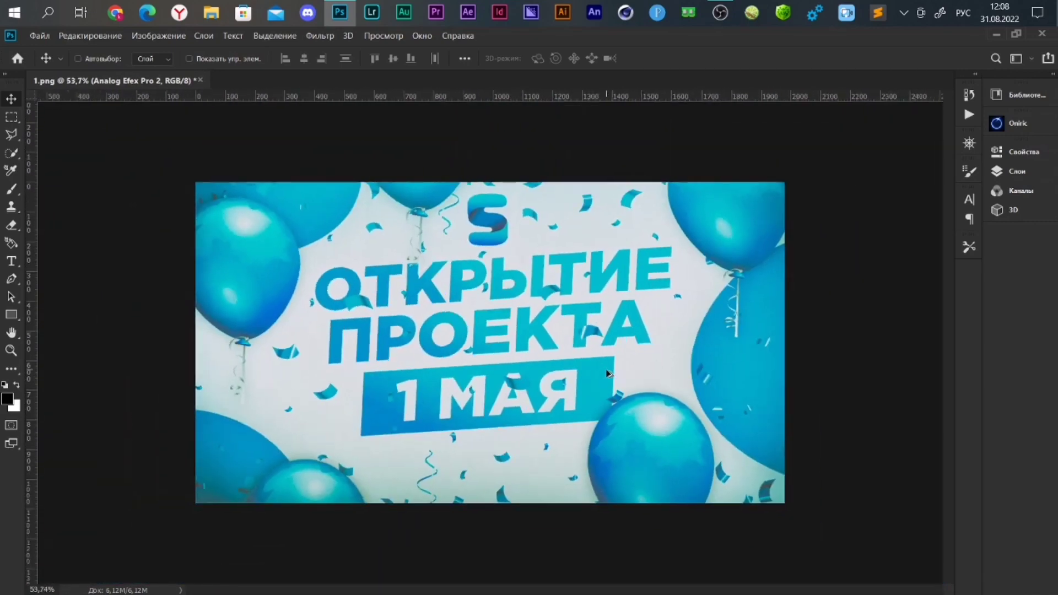